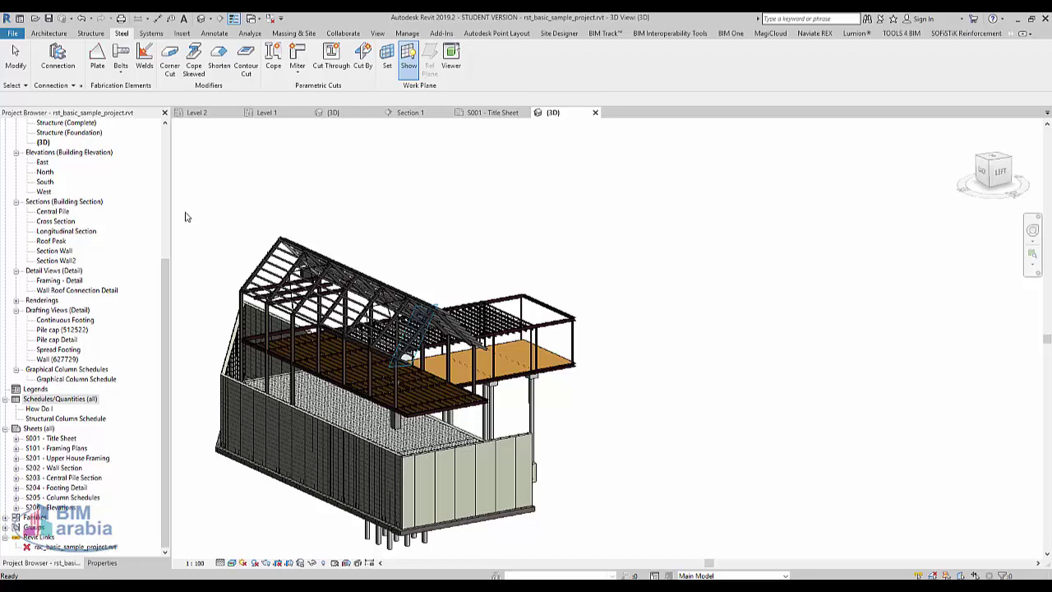
Step: Create a new schedule for the Structural Rebar category, named Rebar Schedule
{"action": "key", "text": "Escape"}
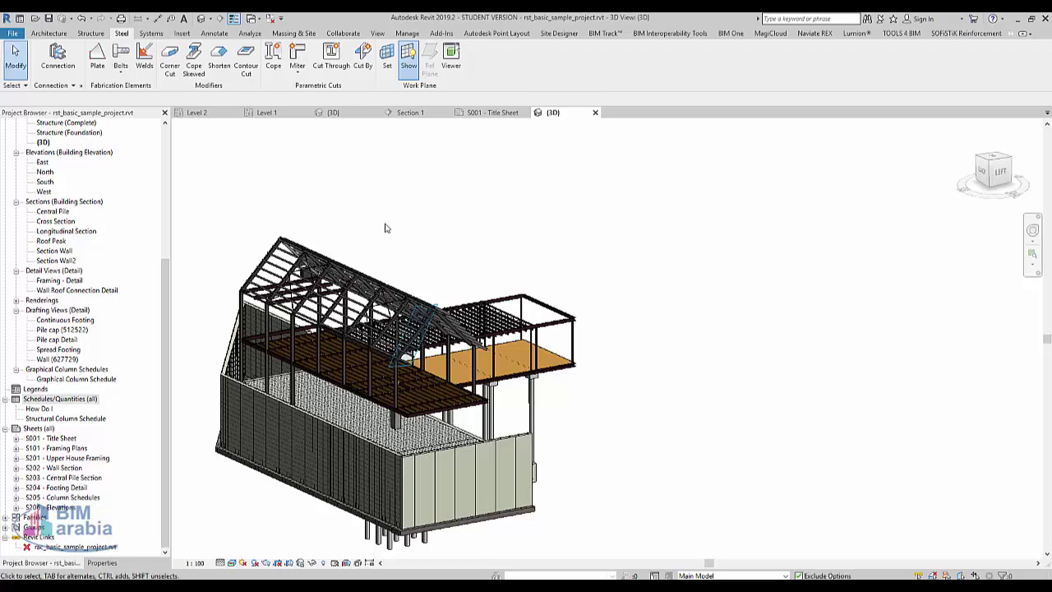
{"action": "right_click", "coordinate": [82, 401]}
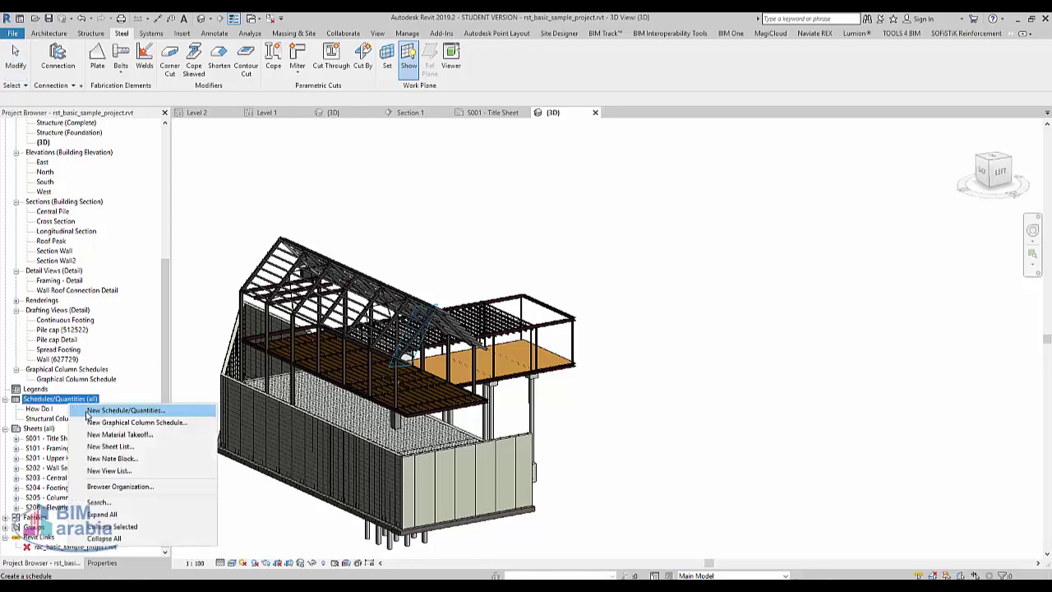
{"action": "left_click", "coordinate": [124, 410]}
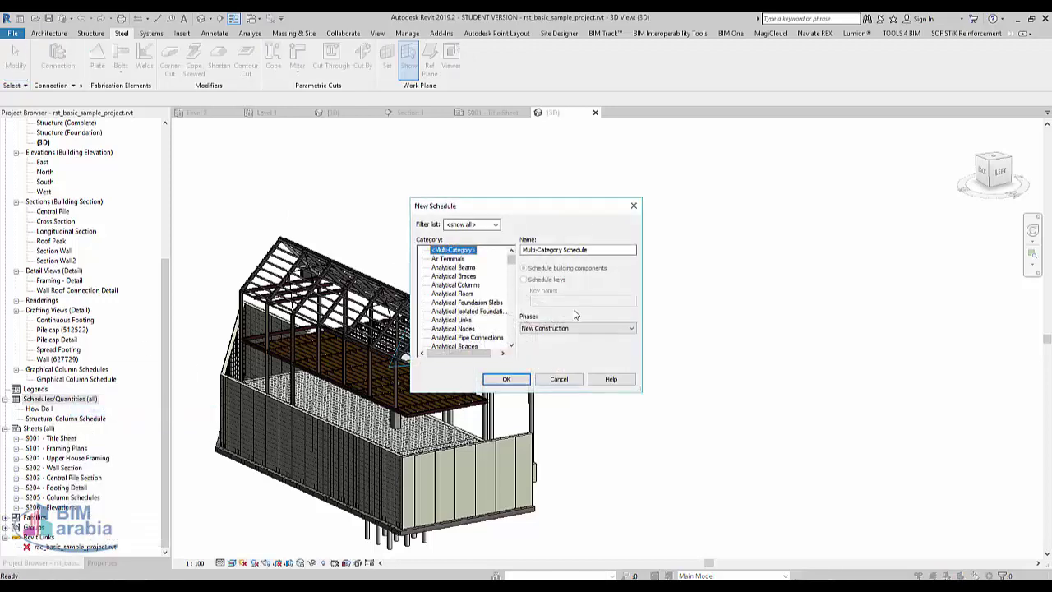
{"action": "left_click", "coordinate": [455, 269]}
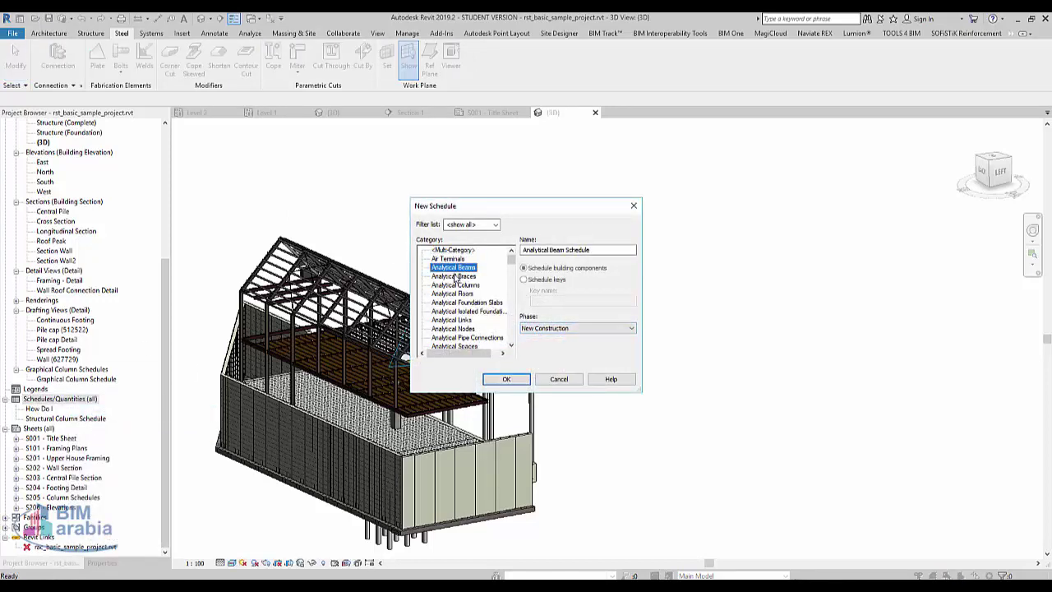
{"action": "left_click", "coordinate": [461, 276]}
{"action": "scroll", "coordinate": [461, 283], "scroll_direction": "down", "scroll_amount": 6}
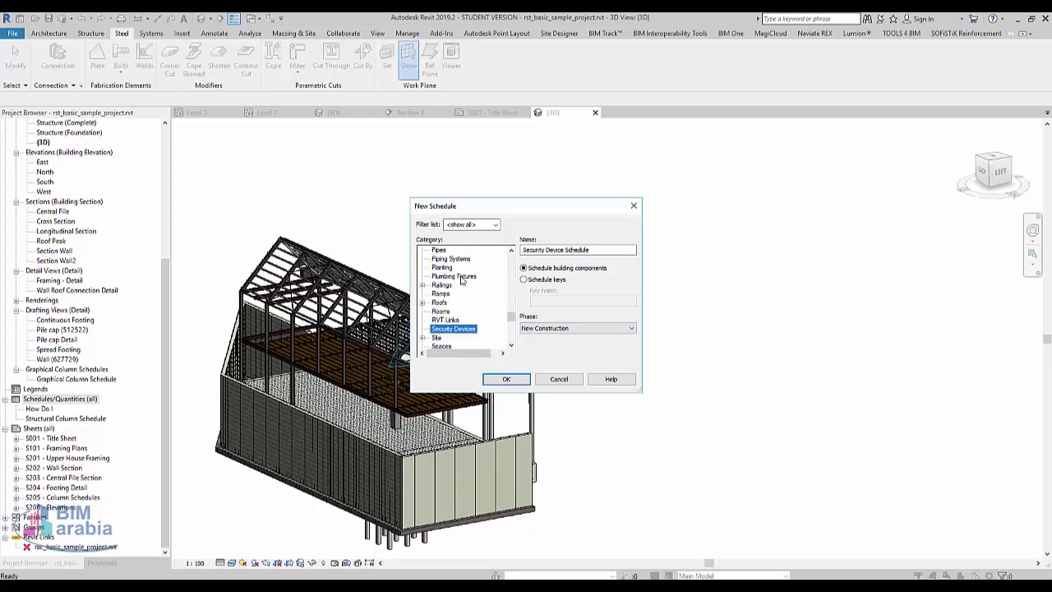
{"action": "scroll", "coordinate": [462, 296], "scroll_direction": "down", "scroll_amount": 6}
{"action": "scroll", "coordinate": [464, 312], "scroll_direction": "down", "scroll_amount": 6}
{"action": "scroll", "coordinate": [465, 328], "scroll_direction": "down", "scroll_amount": 5}
{"action": "scroll", "coordinate": [468, 328], "scroll_direction": "down", "scroll_amount": 1}
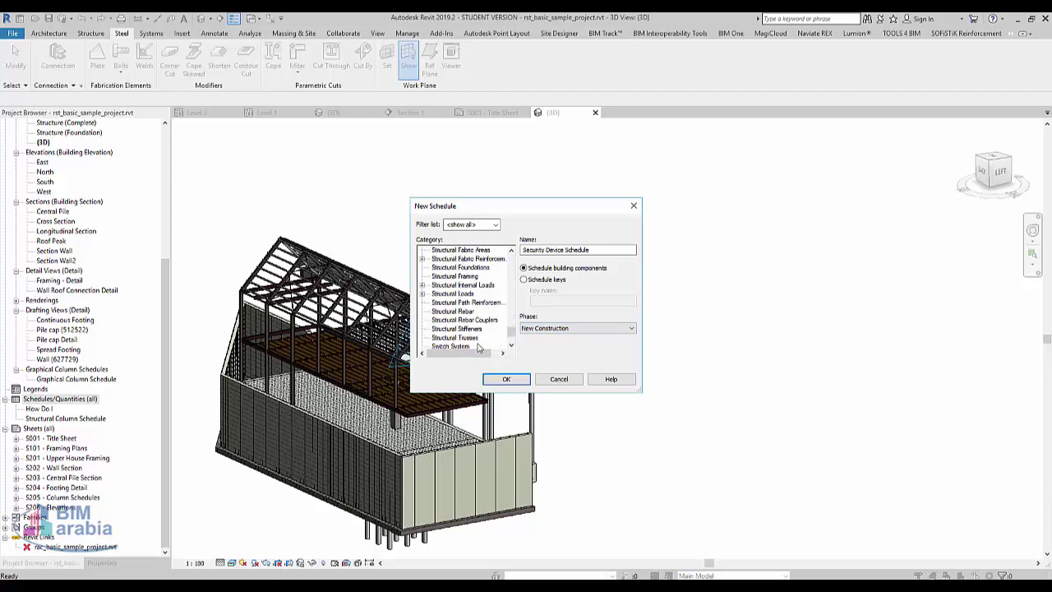
{"action": "scroll", "coordinate": [475, 322], "scroll_direction": "down", "scroll_amount": 2}
{"action": "left_click", "coordinate": [465, 294]}
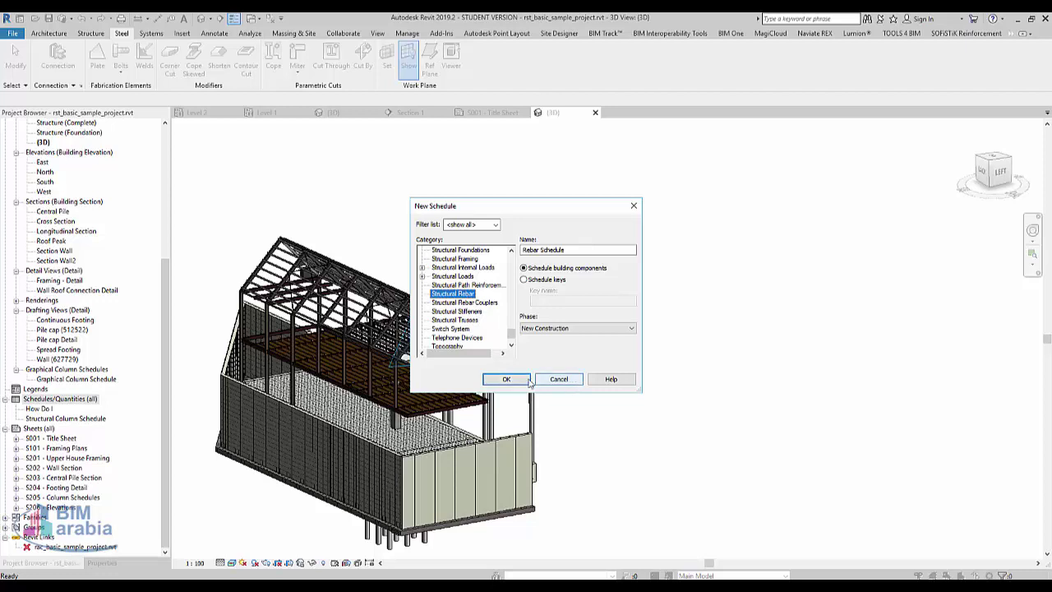
{"action": "left_click", "coordinate": [503, 379]}
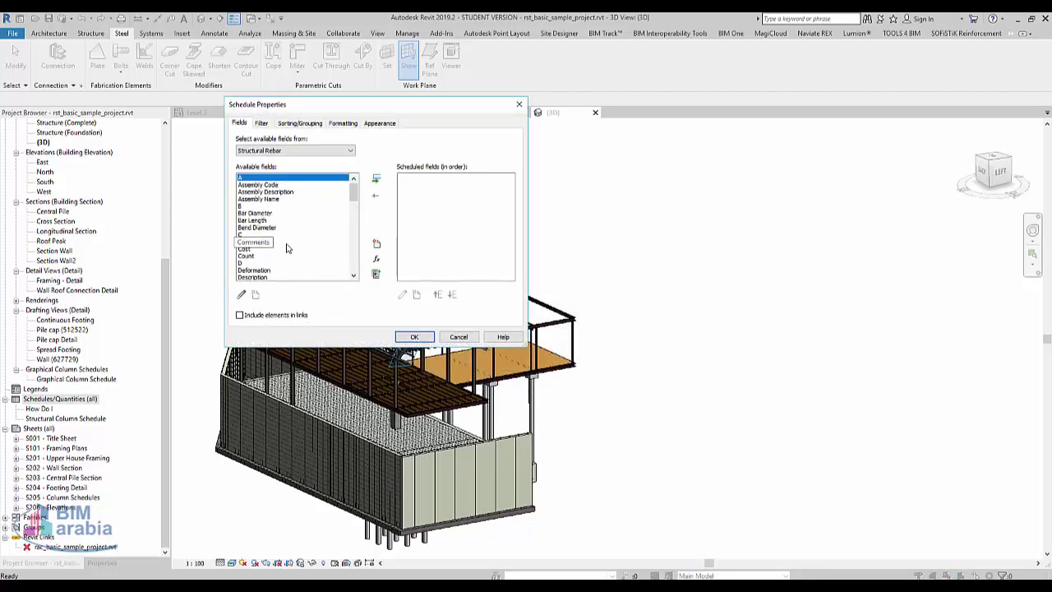
Step: Add the Type and Mark fields to the rebar schedule
{"action": "scroll", "coordinate": [287, 246], "scroll_direction": "down", "scroll_amount": 5}
{"action": "scroll", "coordinate": [288, 249], "scroll_direction": "down", "scroll_amount": 5}
{"action": "scroll", "coordinate": [288, 249], "scroll_direction": "down", "scroll_amount": 2}
{"action": "scroll", "coordinate": [287, 250], "scroll_direction": "down", "scroll_amount": 2}
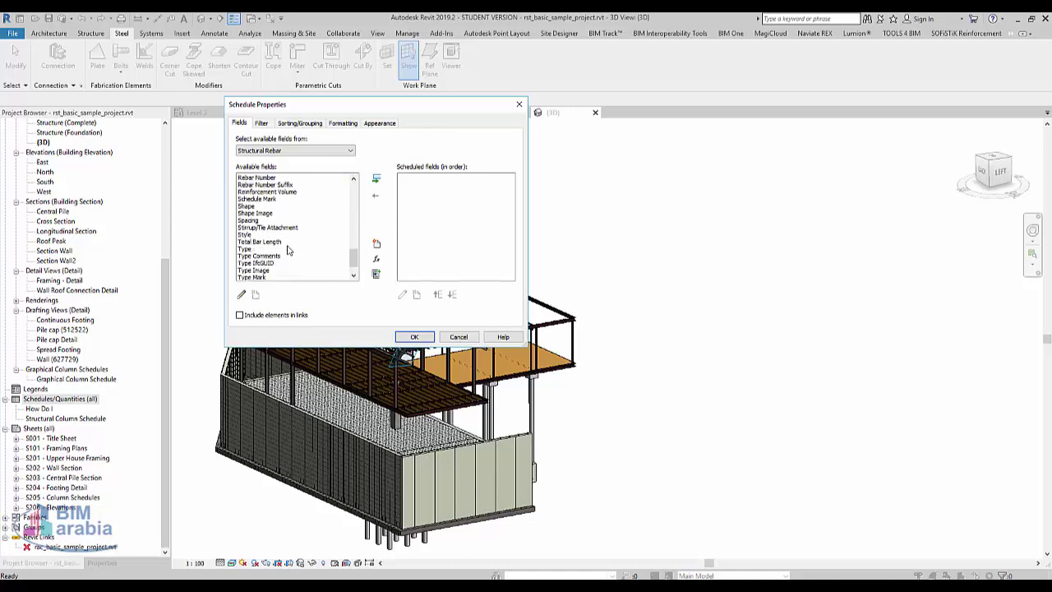
{"action": "scroll", "coordinate": [286, 252], "scroll_direction": "down", "scroll_amount": 2}
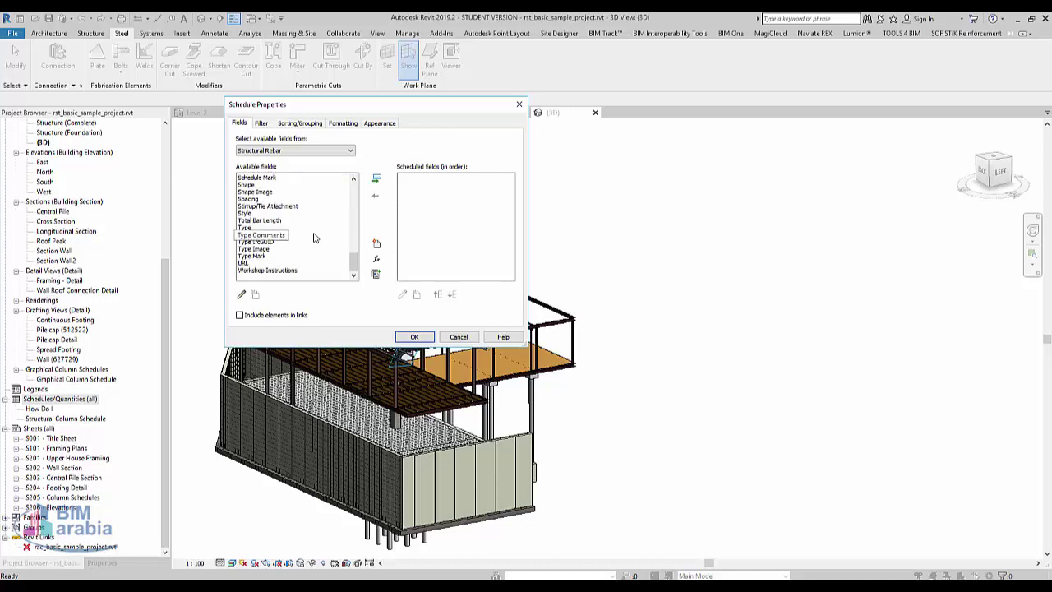
{"action": "double_click", "coordinate": [251, 227]}
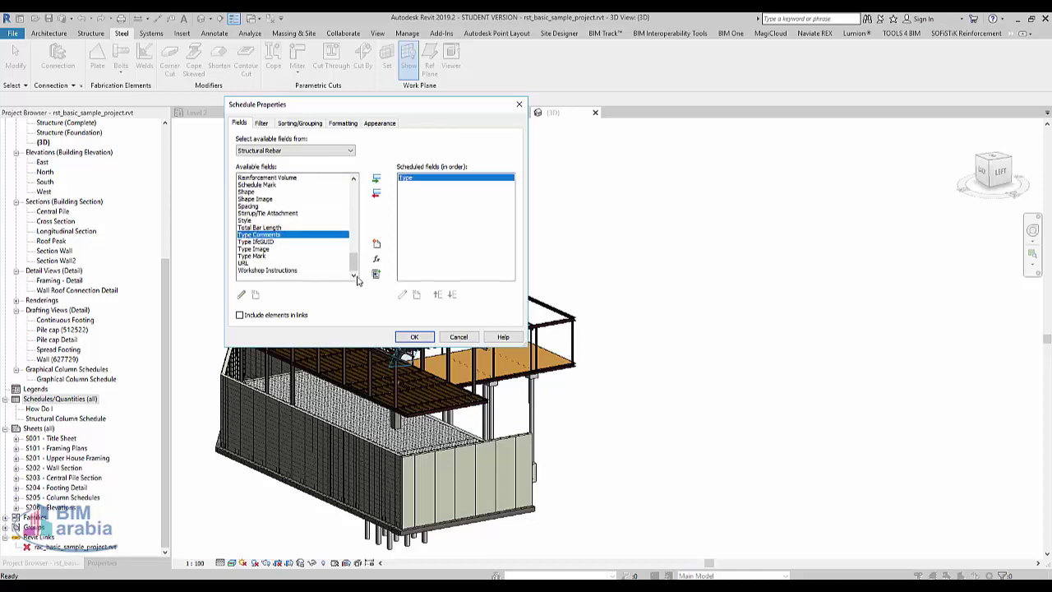
{"action": "scroll", "coordinate": [259, 230], "scroll_direction": "up", "scroll_amount": 1}
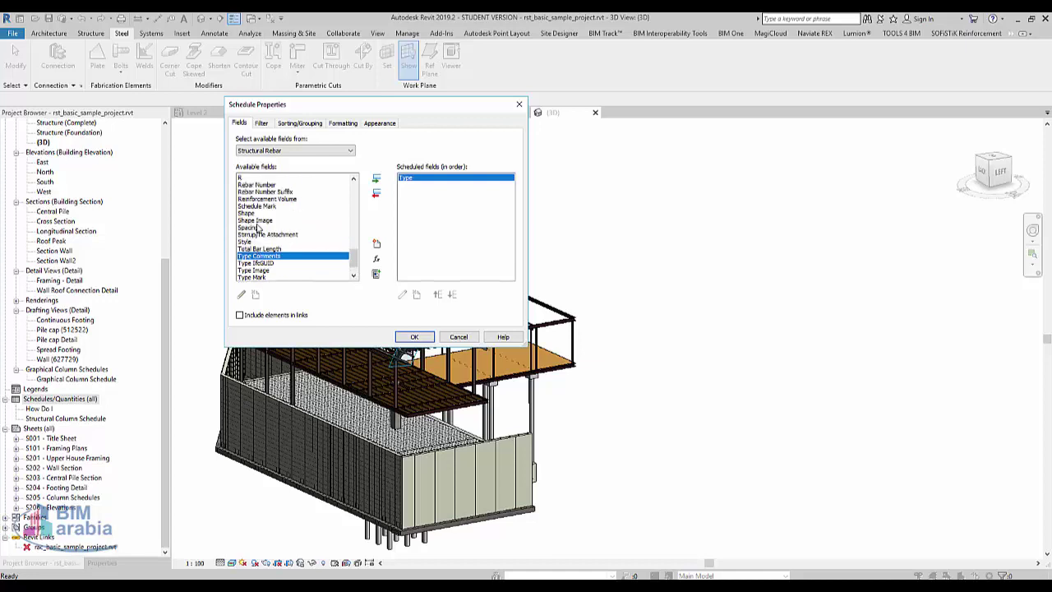
{"action": "scroll", "coordinate": [261, 227], "scroll_direction": "up", "scroll_amount": 5}
{"action": "left_click", "coordinate": [262, 184]}
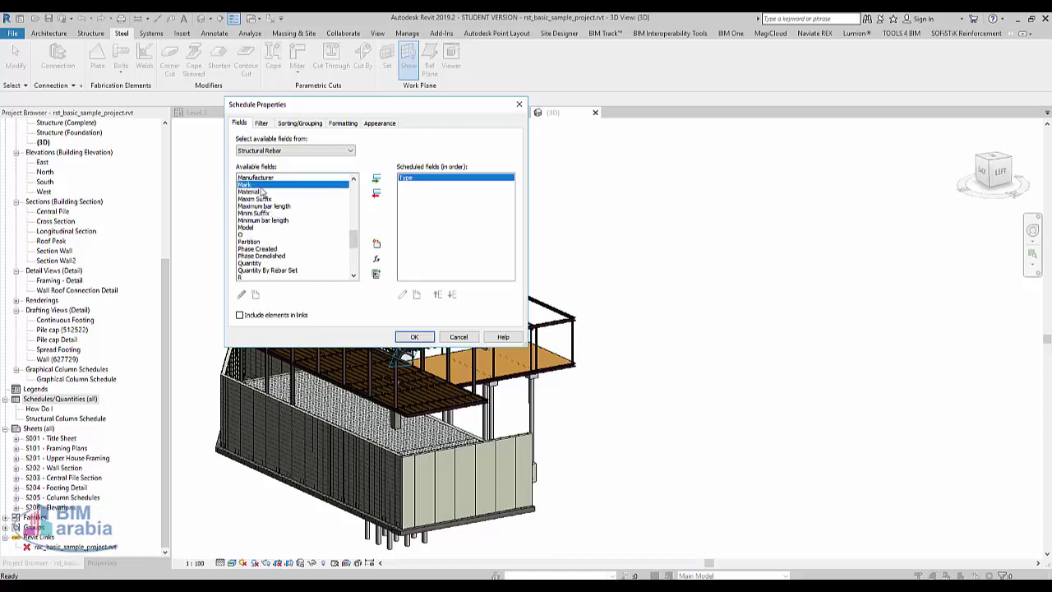
{"action": "double_click", "coordinate": [259, 187]}
Step: Add the Shape Image and Shape fields, then open the schedule
{"action": "scroll", "coordinate": [290, 239], "scroll_direction": "down", "scroll_amount": 2}
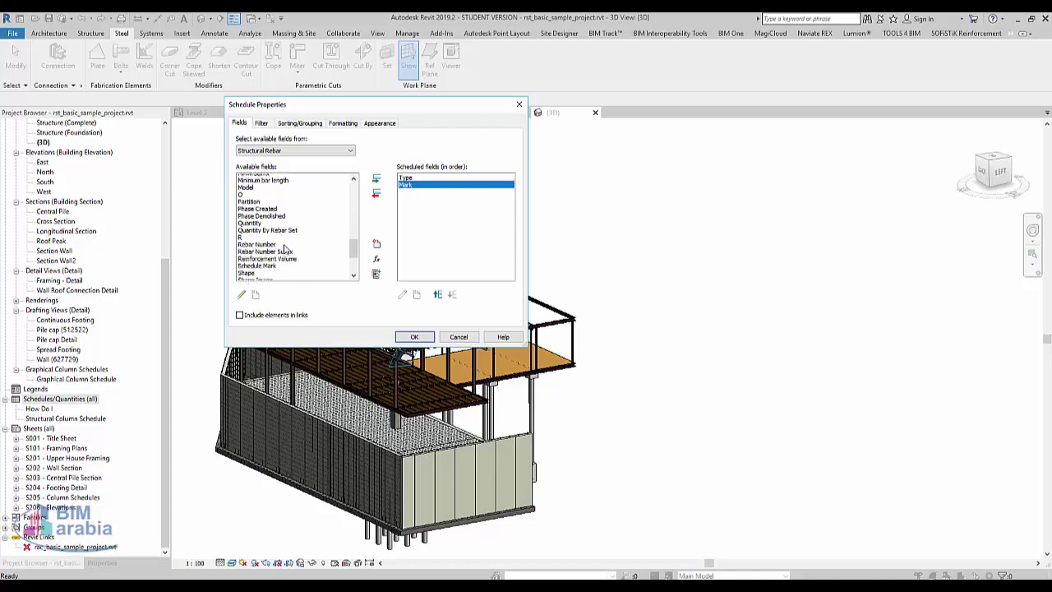
{"action": "scroll", "coordinate": [287, 242], "scroll_direction": "down", "scroll_amount": 2}
{"action": "scroll", "coordinate": [288, 247], "scroll_direction": "down", "scroll_amount": 1}
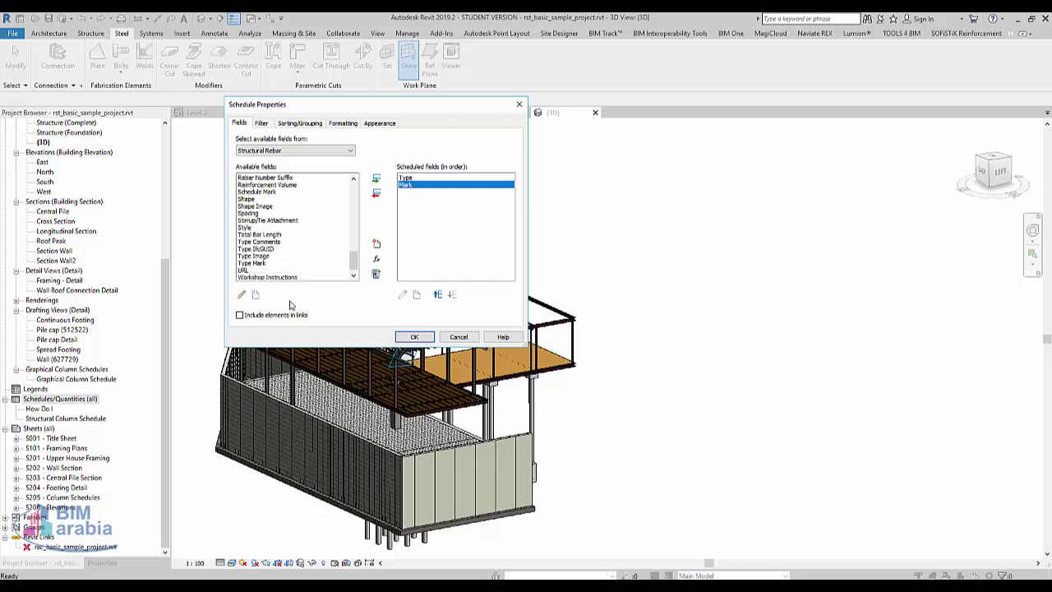
{"action": "scroll", "coordinate": [306, 259], "scroll_direction": "up", "scroll_amount": 1}
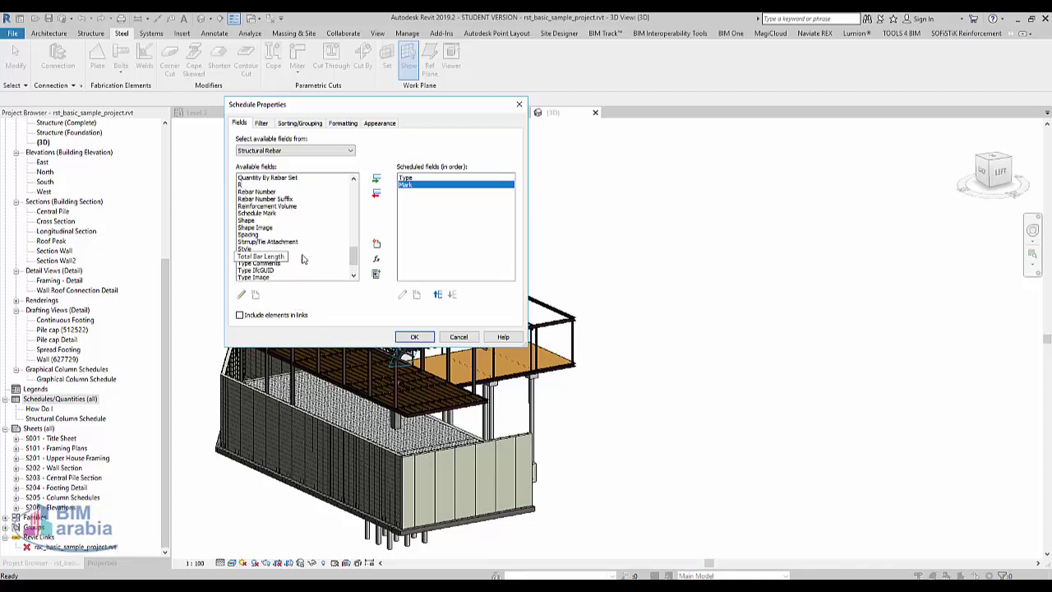
{"action": "left_click", "coordinate": [251, 227]}
{"action": "double_click", "coordinate": [255, 228]}
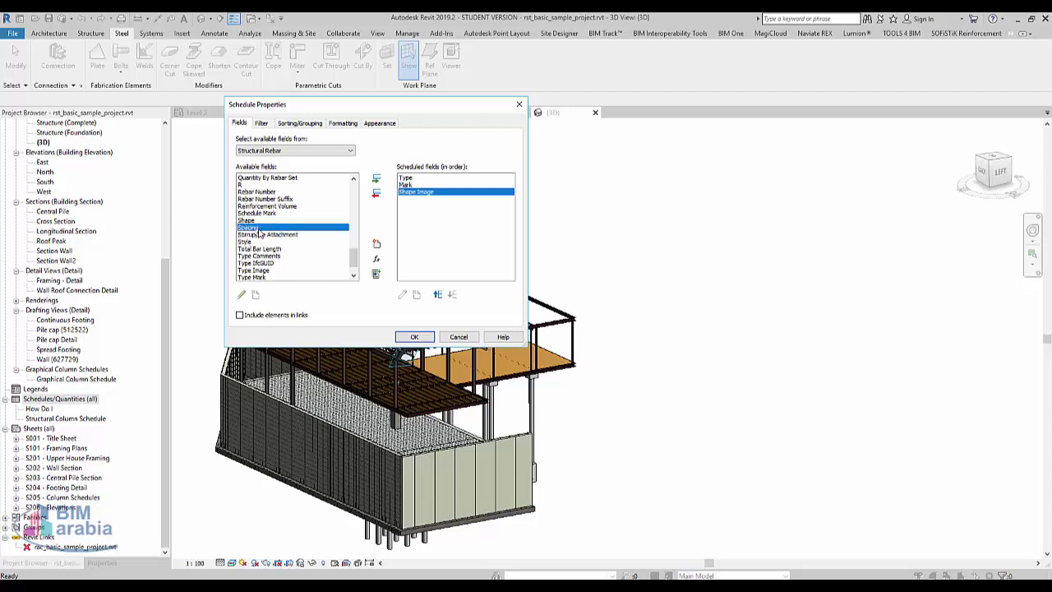
{"action": "double_click", "coordinate": [246, 221]}
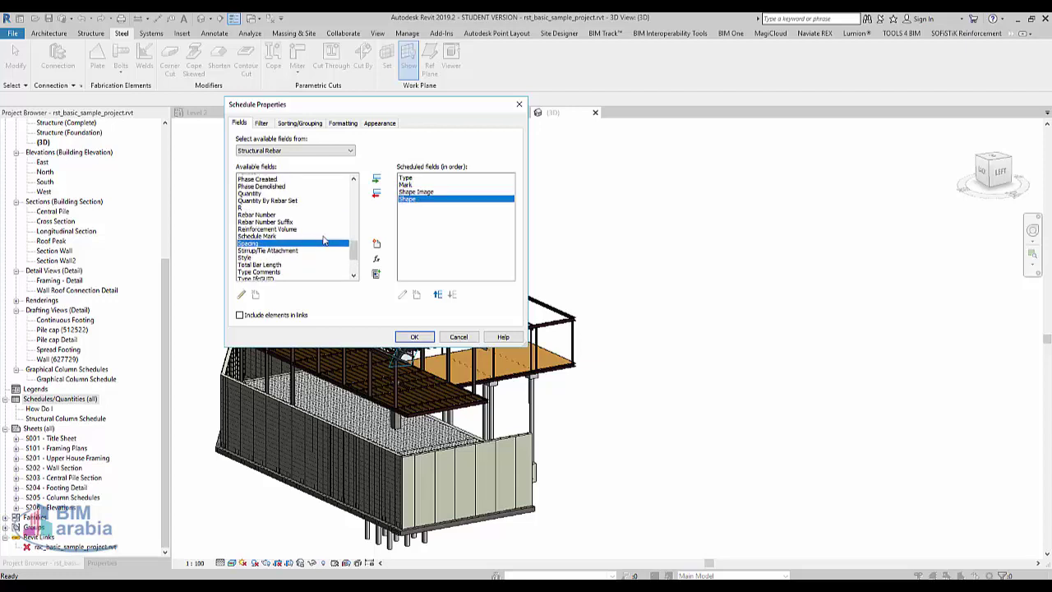
{"action": "scroll", "coordinate": [312, 245], "scroll_direction": "up", "scroll_amount": 3}
{"action": "scroll", "coordinate": [312, 245], "scroll_direction": "up", "scroll_amount": 1}
{"action": "scroll", "coordinate": [301, 244], "scroll_direction": "up", "scroll_amount": 1}
{"action": "scroll", "coordinate": [288, 244], "scroll_direction": "up", "scroll_amount": 1}
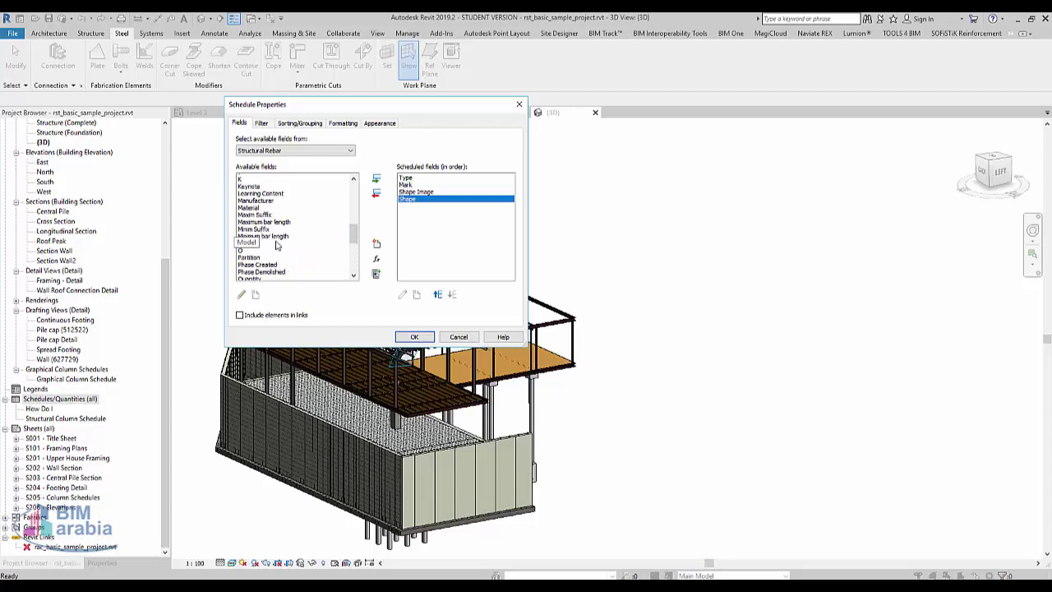
{"action": "scroll", "coordinate": [276, 245], "scroll_direction": "up", "scroll_amount": 1}
{"action": "scroll", "coordinate": [277, 245], "scroll_direction": "up", "scroll_amount": 1}
{"action": "scroll", "coordinate": [275, 246], "scroll_direction": "up", "scroll_amount": 1}
{"action": "scroll", "coordinate": [274, 245], "scroll_direction": "up", "scroll_amount": 1}
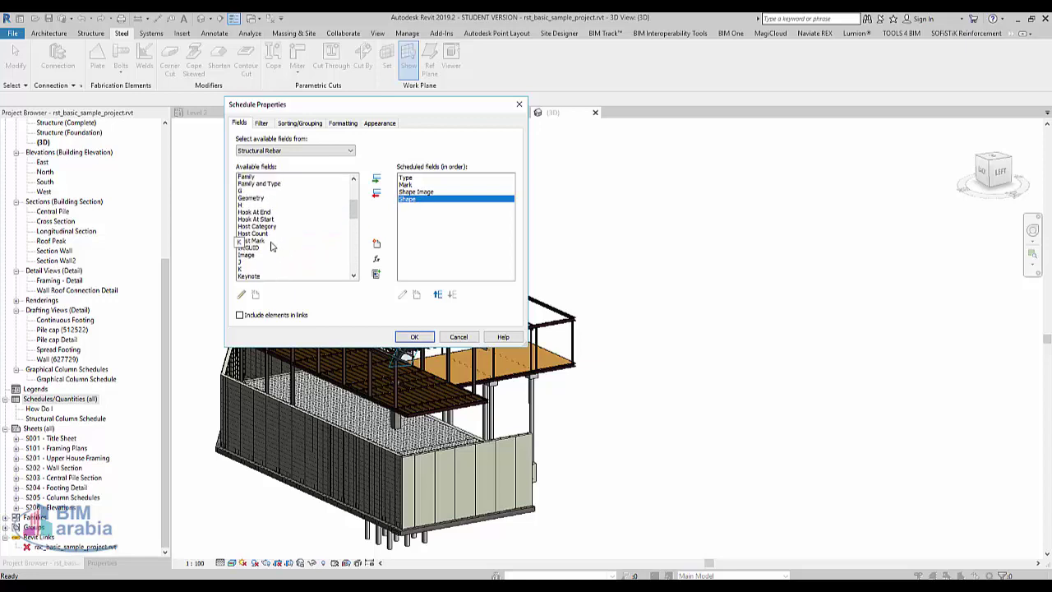
{"action": "scroll", "coordinate": [272, 246], "scroll_direction": "up", "scroll_amount": 2}
{"action": "scroll", "coordinate": [272, 246], "scroll_direction": "up", "scroll_amount": 4}
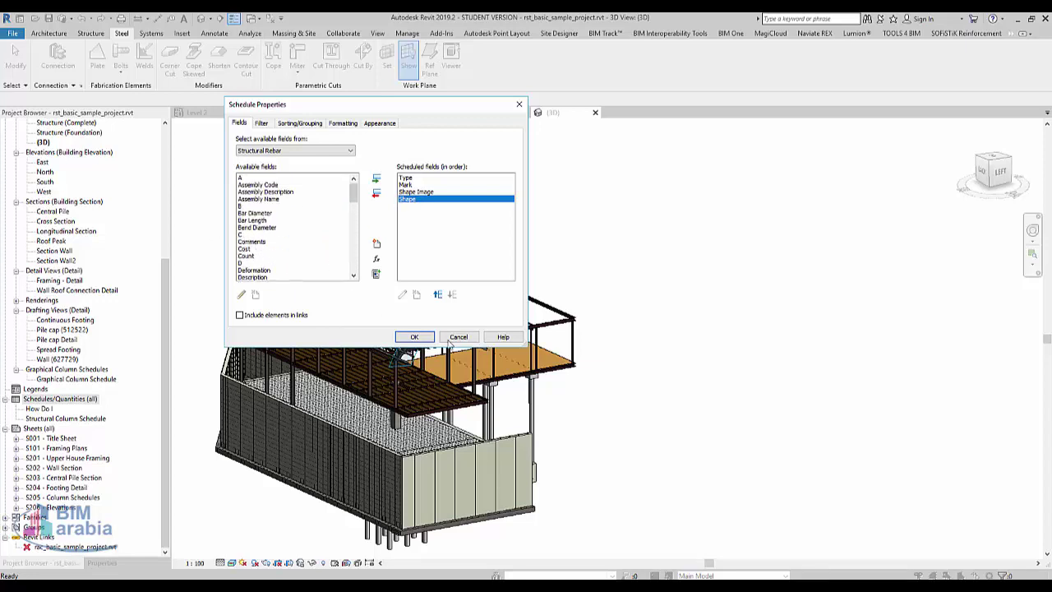
{"action": "left_click", "coordinate": [414, 337]}
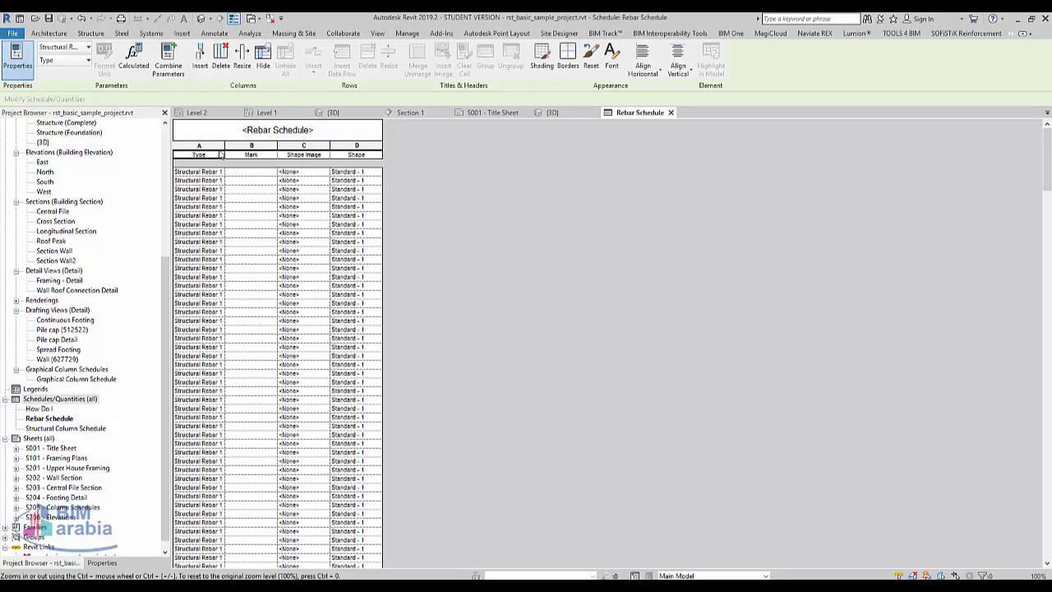
Step: Widen the Type column and scroll through the rebar rows, including Rebar Shape 4
{"action": "left_click_drag", "start_coordinate": [224, 146], "coordinate": [404, 148]}
{"action": "scroll", "coordinate": [325, 304], "scroll_direction": "down", "scroll_amount": 5}
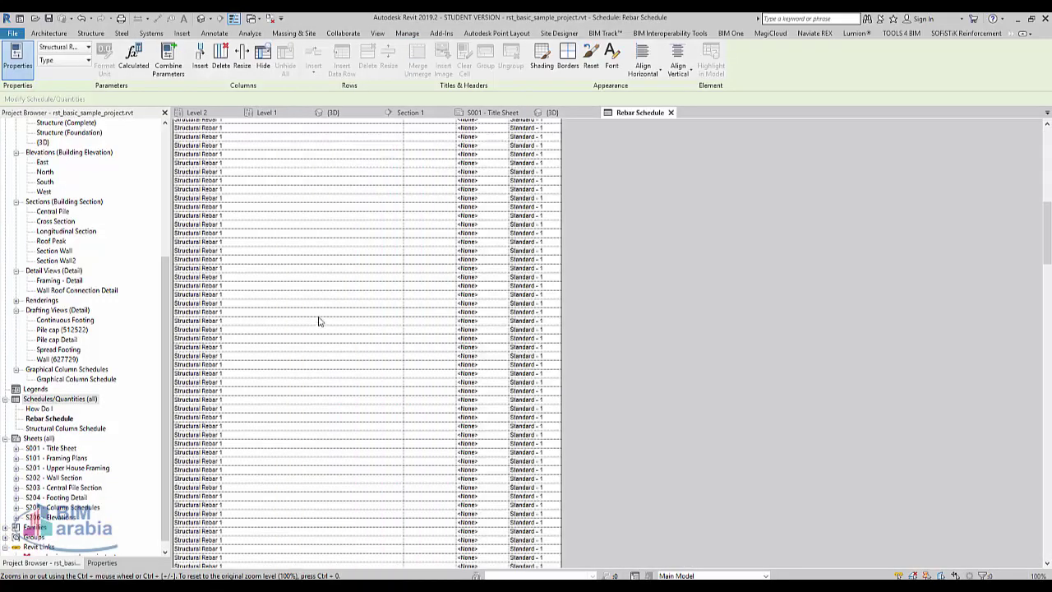
{"action": "scroll", "coordinate": [902, 316], "scroll_direction": "down", "scroll_amount": 3}
{"action": "scroll", "coordinate": [901, 317], "scroll_direction": "down", "scroll_amount": 3}
{"action": "scroll", "coordinate": [901, 325], "scroll_direction": "down", "scroll_amount": 3}
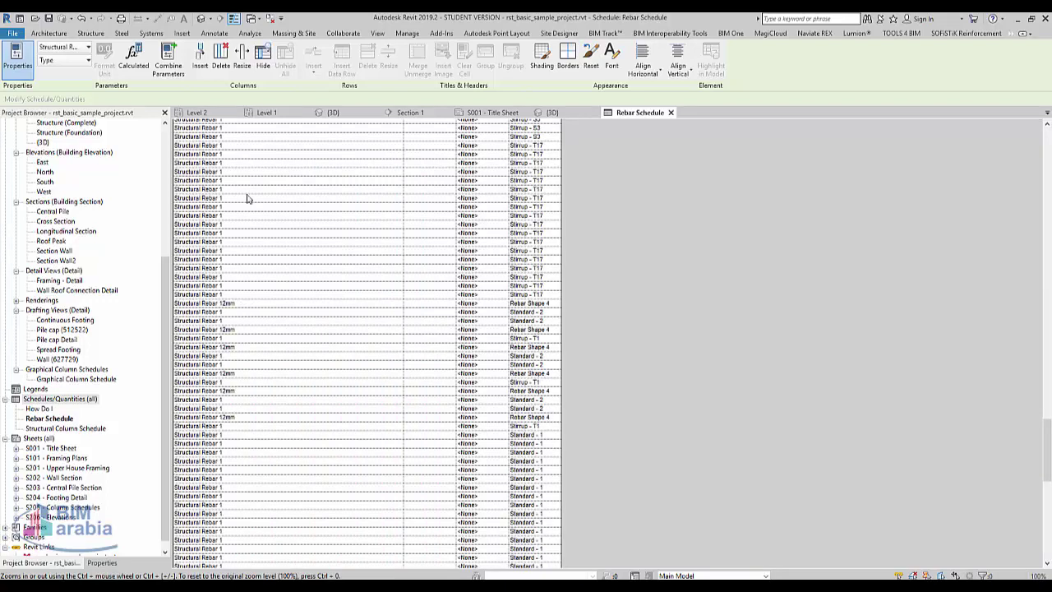
Step: Sort the Rebar Schedule by Type in ascending order, then show its scheduled fields
{"action": "left_click", "coordinate": [100, 563]}
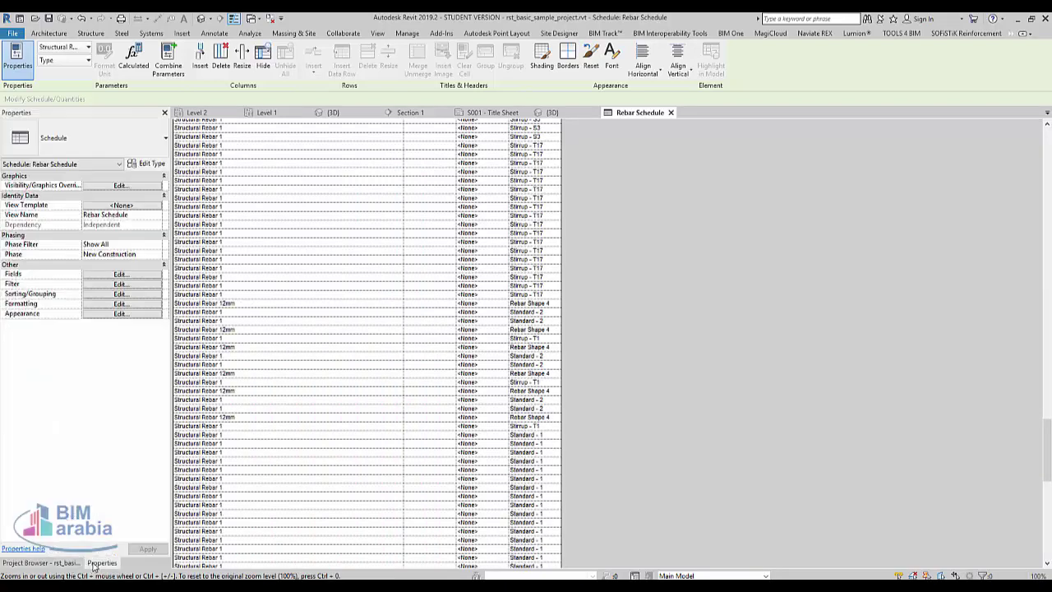
{"action": "left_click", "coordinate": [120, 284]}
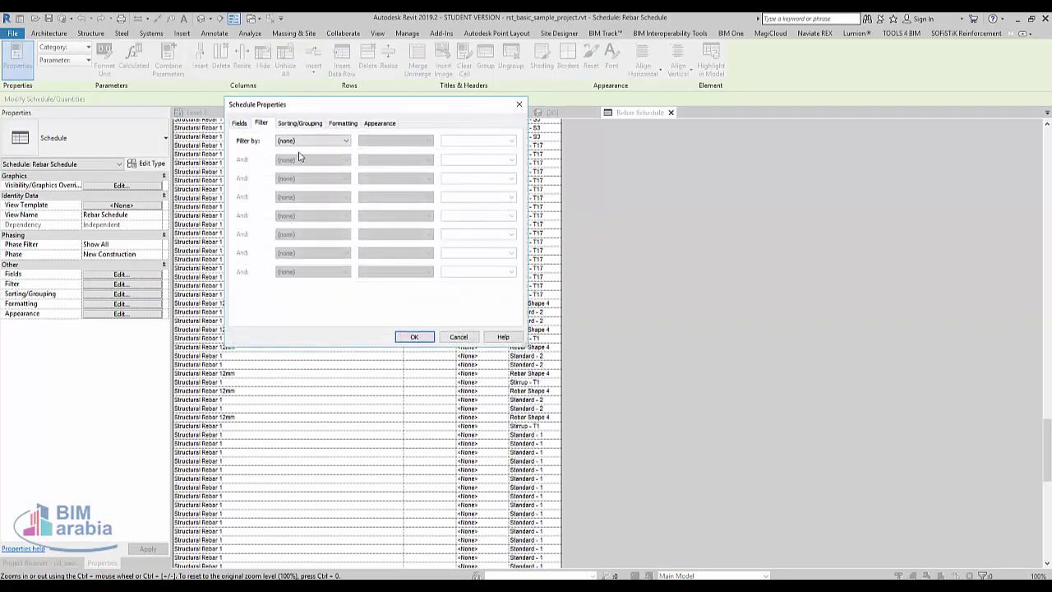
{"action": "left_click", "coordinate": [299, 125]}
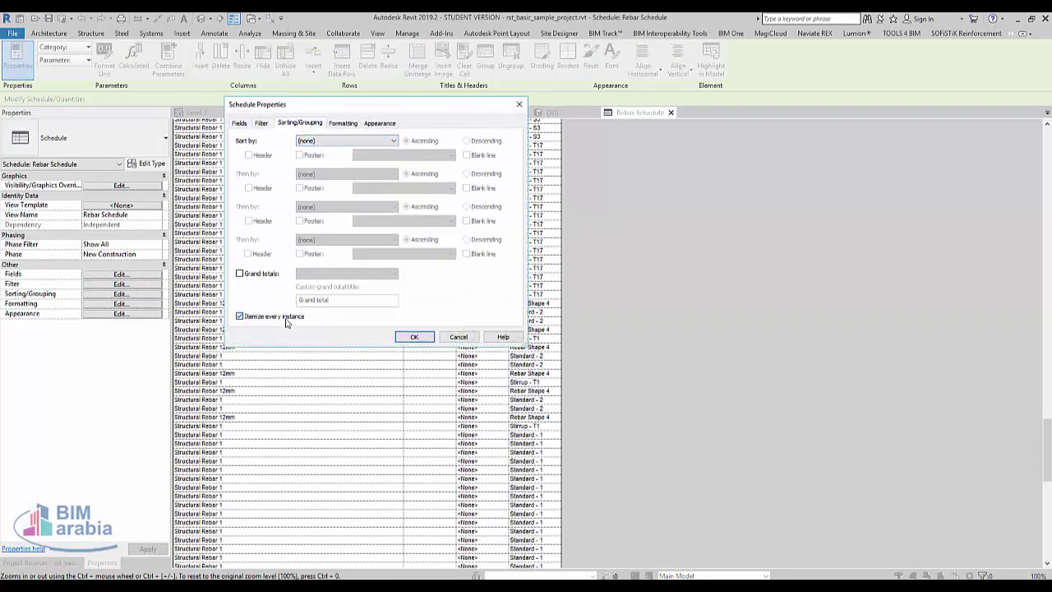
{"action": "left_click", "coordinate": [351, 141]}
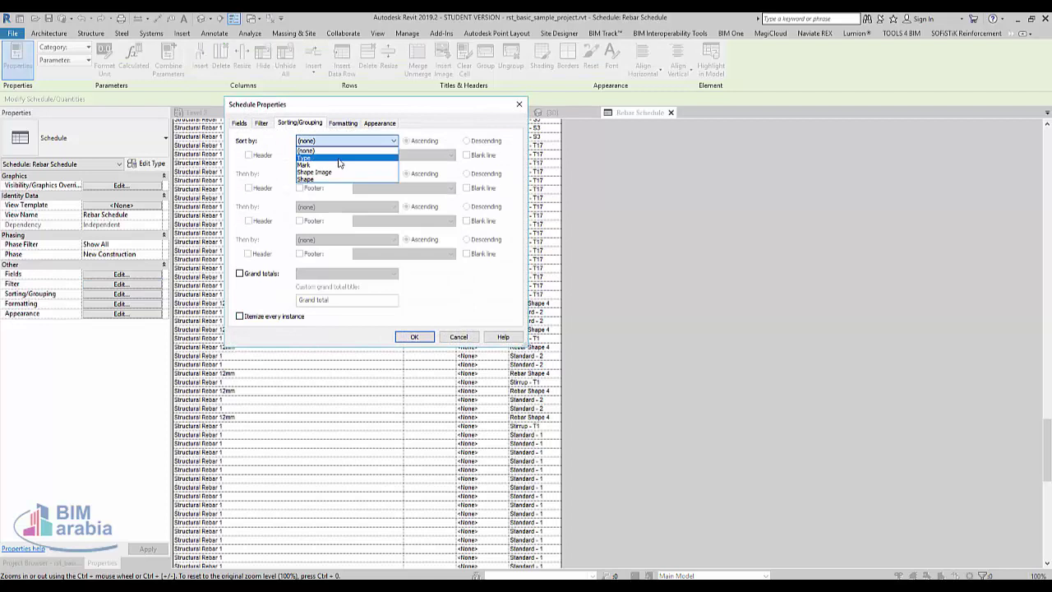
{"action": "left_click", "coordinate": [336, 160]}
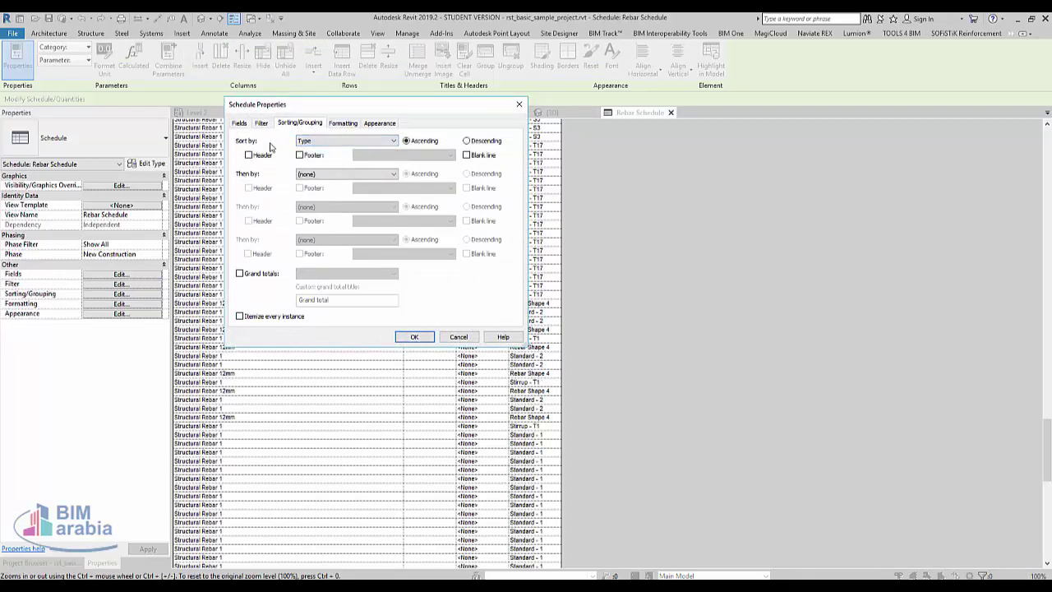
{"action": "left_click", "coordinate": [239, 124]}
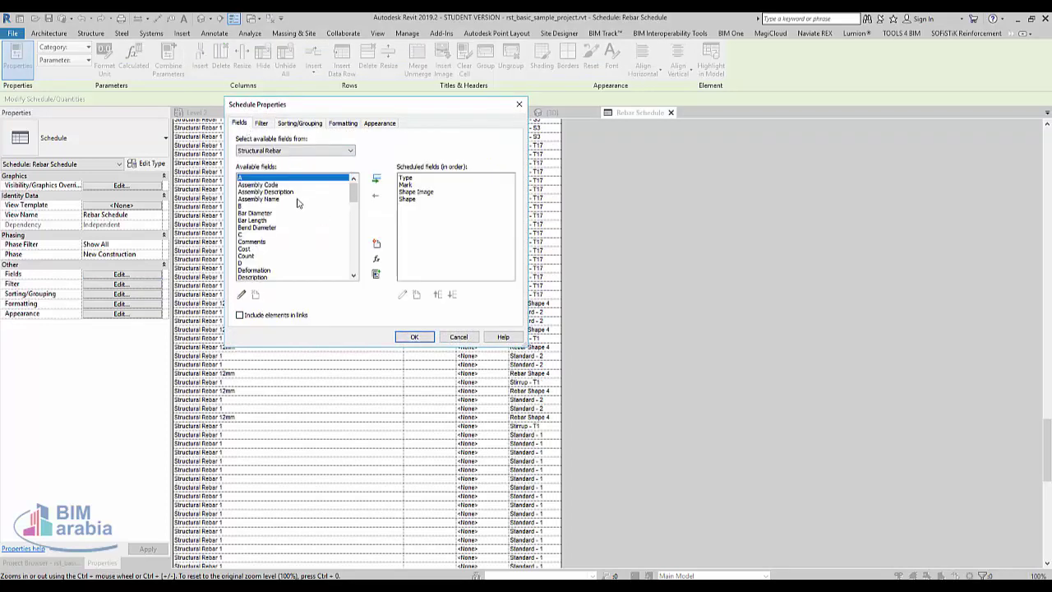
Step: Add bar dimension fields A, B, C, D, E, F, G and H to the schedule
{"action": "double_click", "coordinate": [264, 180]}
{"action": "double_click", "coordinate": [260, 199]}
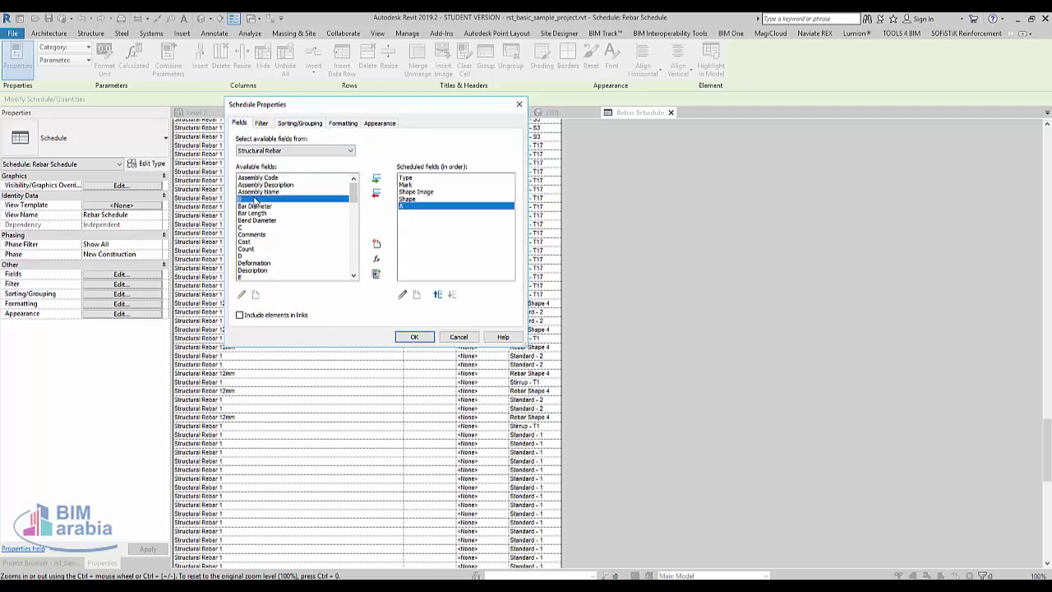
{"action": "left_click", "coordinate": [258, 221]}
{"action": "double_click", "coordinate": [257, 223]}
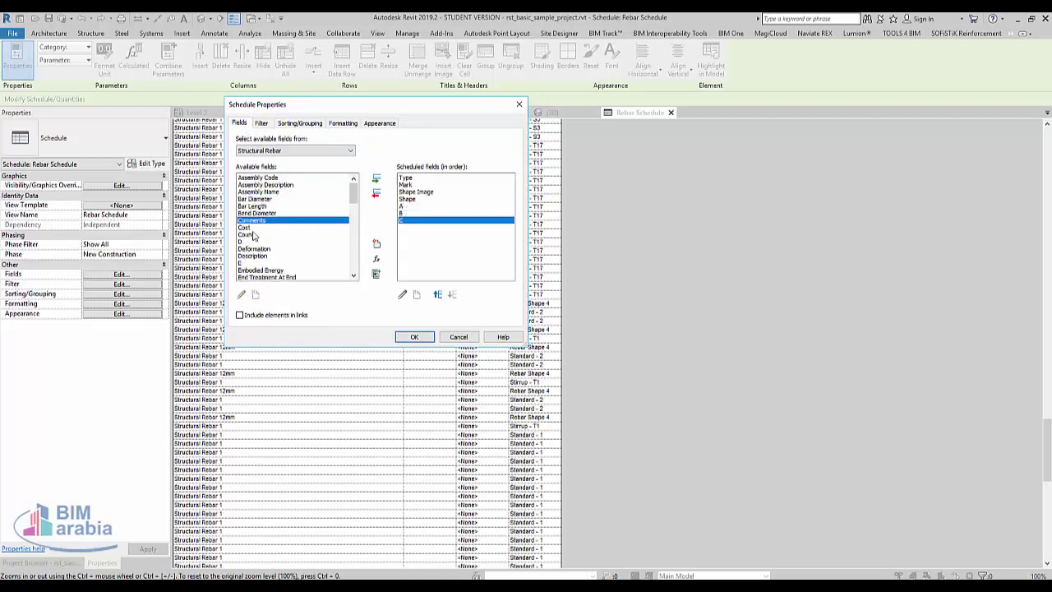
{"action": "double_click", "coordinate": [253, 242]}
{"action": "double_click", "coordinate": [260, 256]}
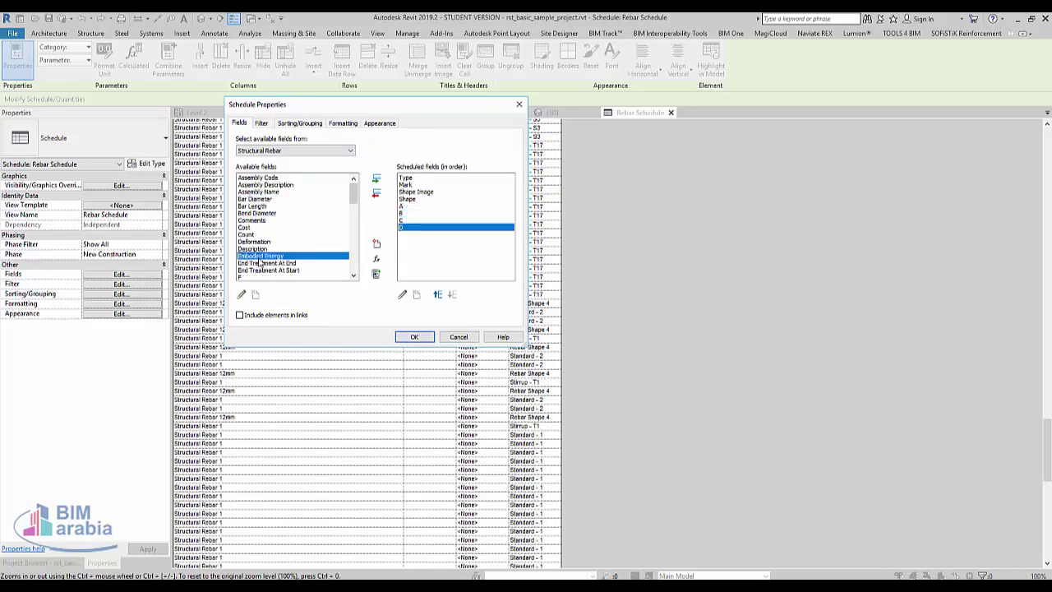
{"action": "scroll", "coordinate": [317, 271], "scroll_direction": "down", "scroll_amount": 1}
{"action": "scroll", "coordinate": [313, 277], "scroll_direction": "down", "scroll_amount": 1}
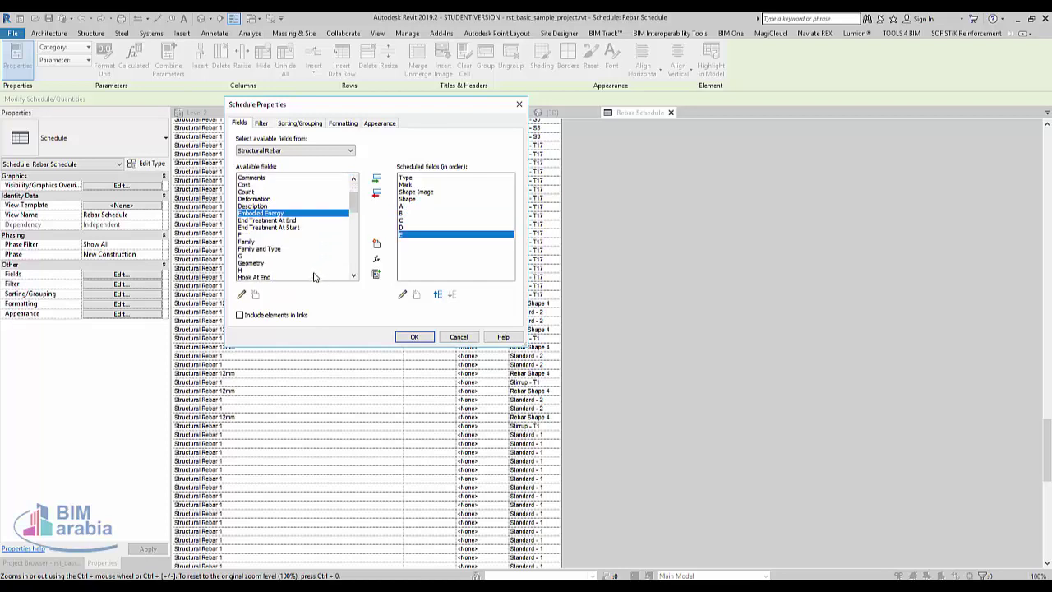
{"action": "double_click", "coordinate": [245, 235]}
{"action": "double_click", "coordinate": [250, 248]}
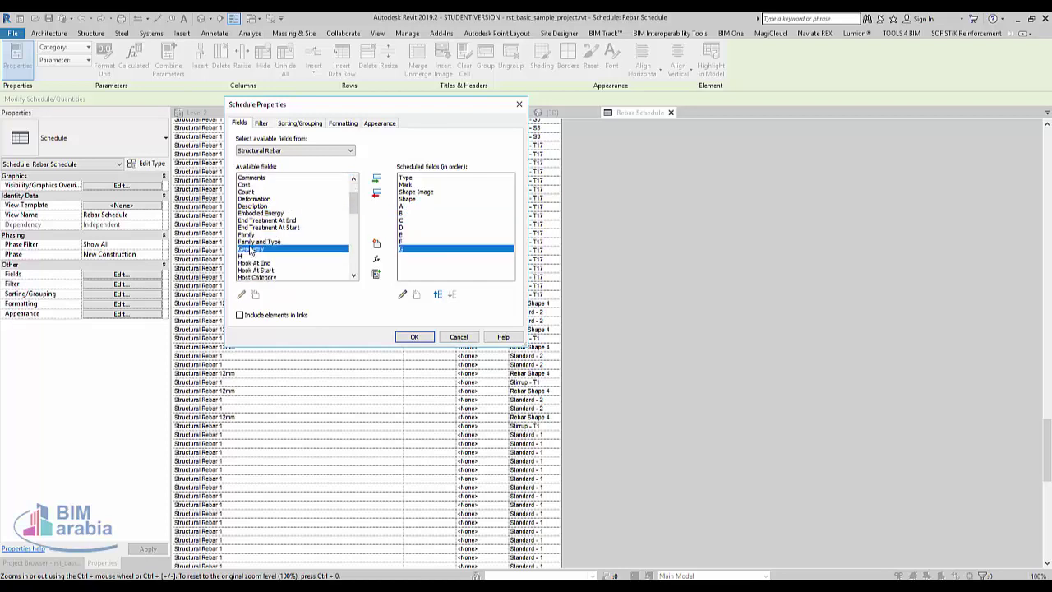
{"action": "double_click", "coordinate": [247, 256]}
Step: Add the Hook At End, Hook At Start, J, K and Image fields
{"action": "scroll", "coordinate": [313, 267], "scroll_direction": "down", "scroll_amount": 1}
{"action": "scroll", "coordinate": [311, 268], "scroll_direction": "down", "scroll_amount": 1}
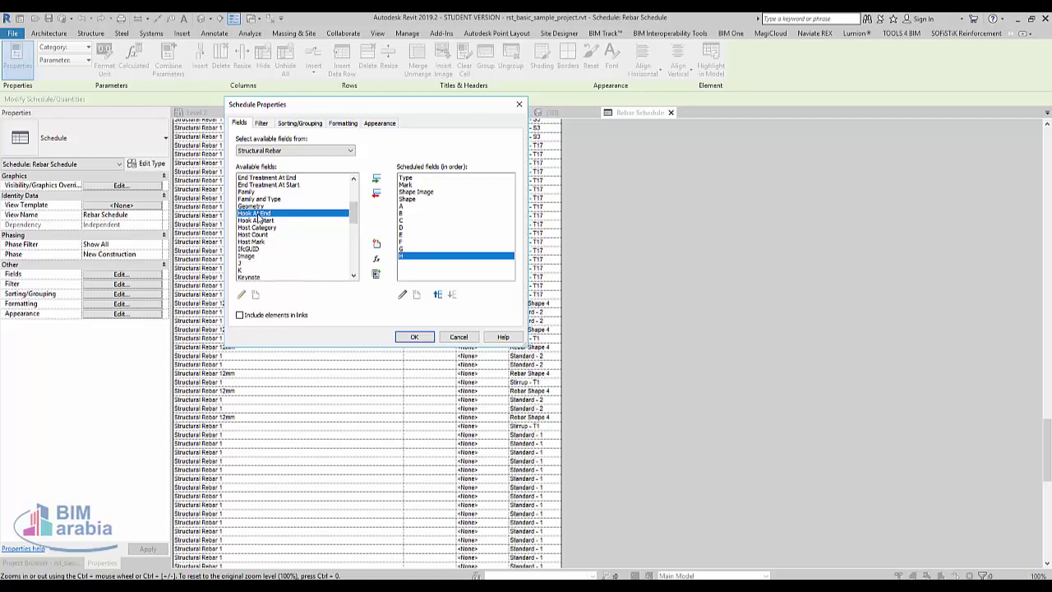
{"action": "double_click", "coordinate": [258, 214]}
{"action": "double_click", "coordinate": [257, 214]}
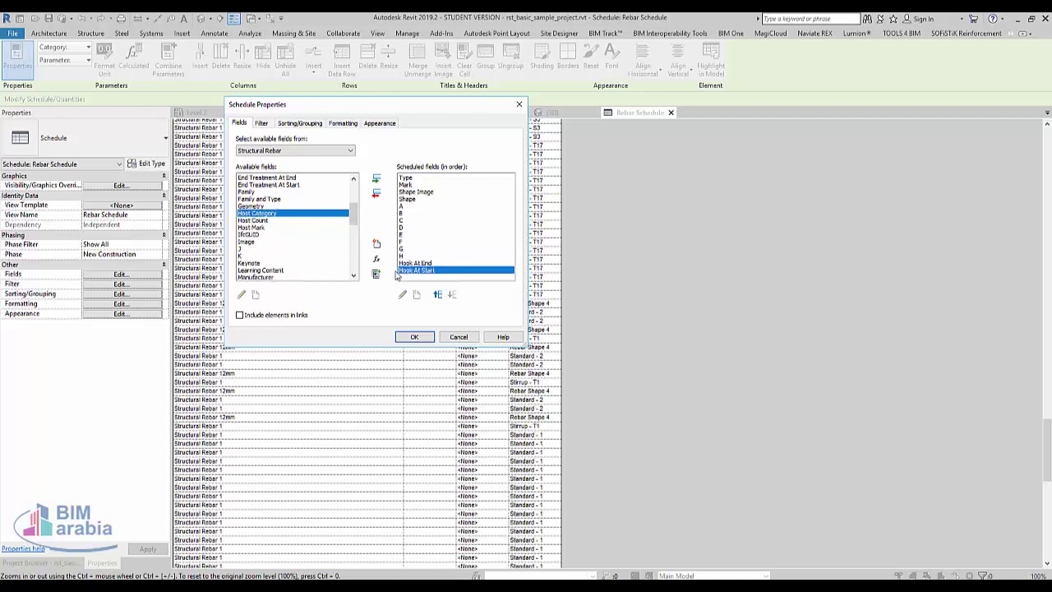
{"action": "double_click", "coordinate": [257, 249]}
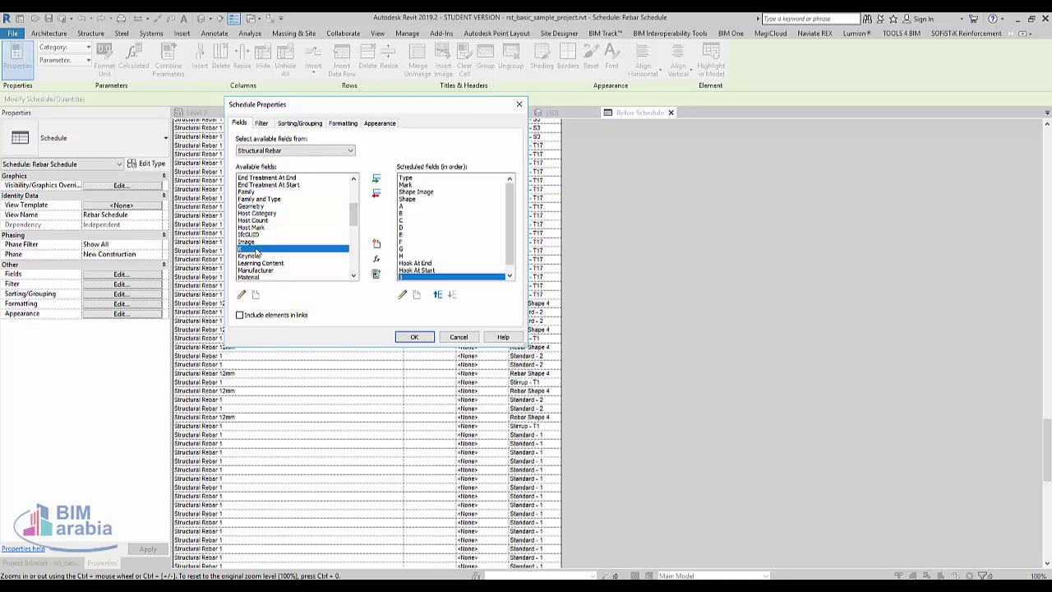
{"action": "double_click", "coordinate": [256, 249]}
{"action": "left_click", "coordinate": [254, 236]}
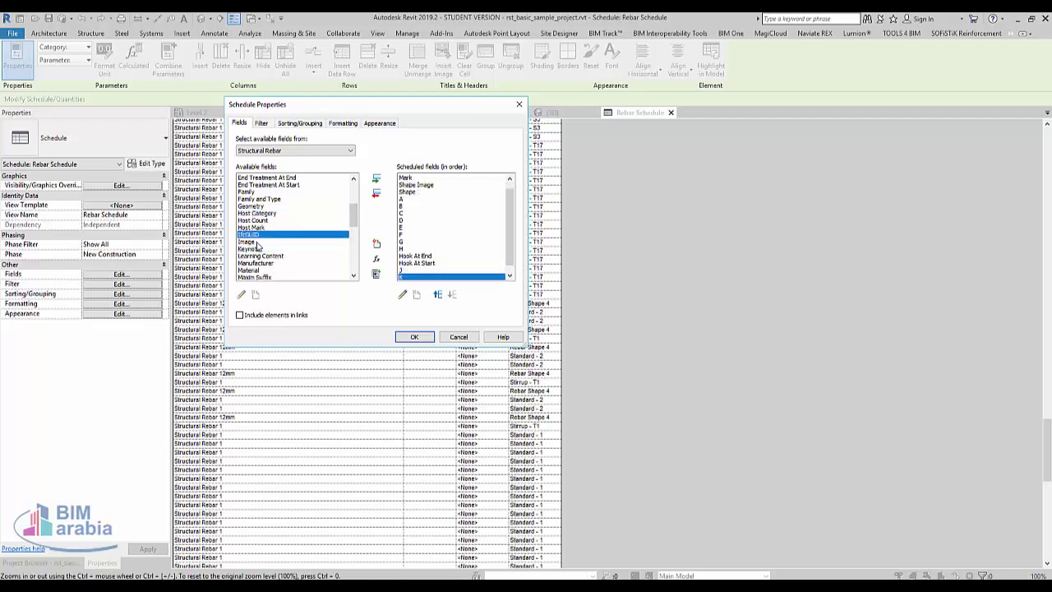
{"action": "double_click", "coordinate": [256, 242]}
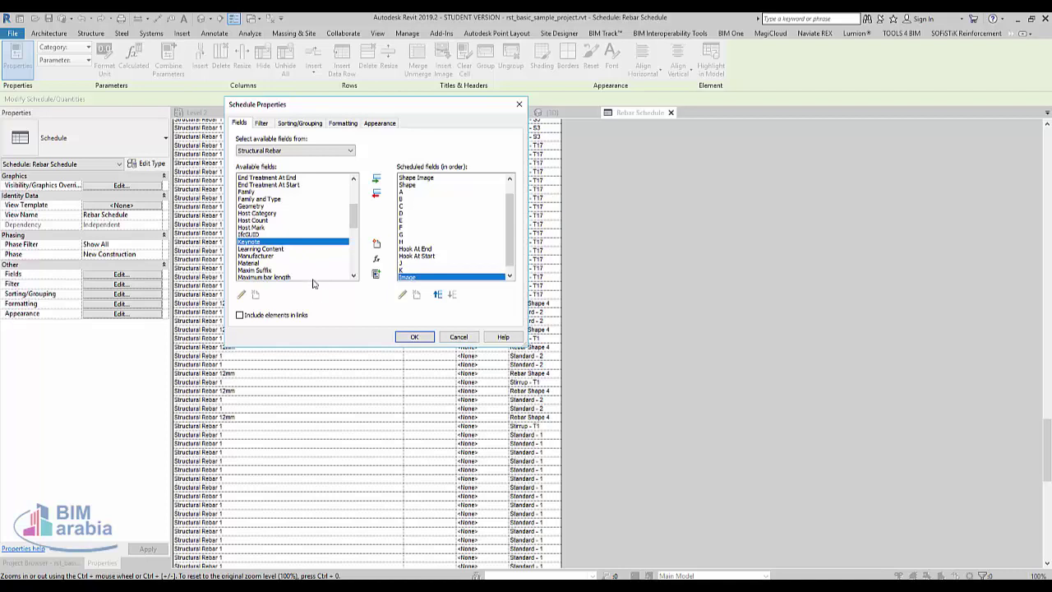
Step: Add the Schedule Mark field to the scheduled fields
{"action": "scroll", "coordinate": [328, 255], "scroll_direction": "down", "scroll_amount": 1}
{"action": "scroll", "coordinate": [339, 252], "scroll_direction": "down", "scroll_amount": 1}
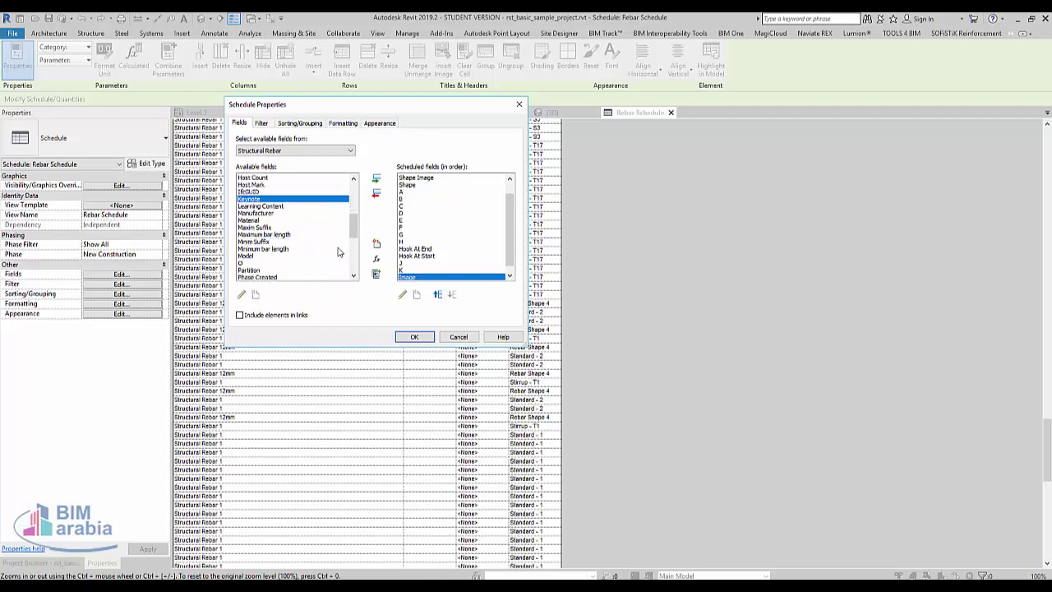
{"action": "scroll", "coordinate": [304, 276], "scroll_direction": "down", "scroll_amount": 1}
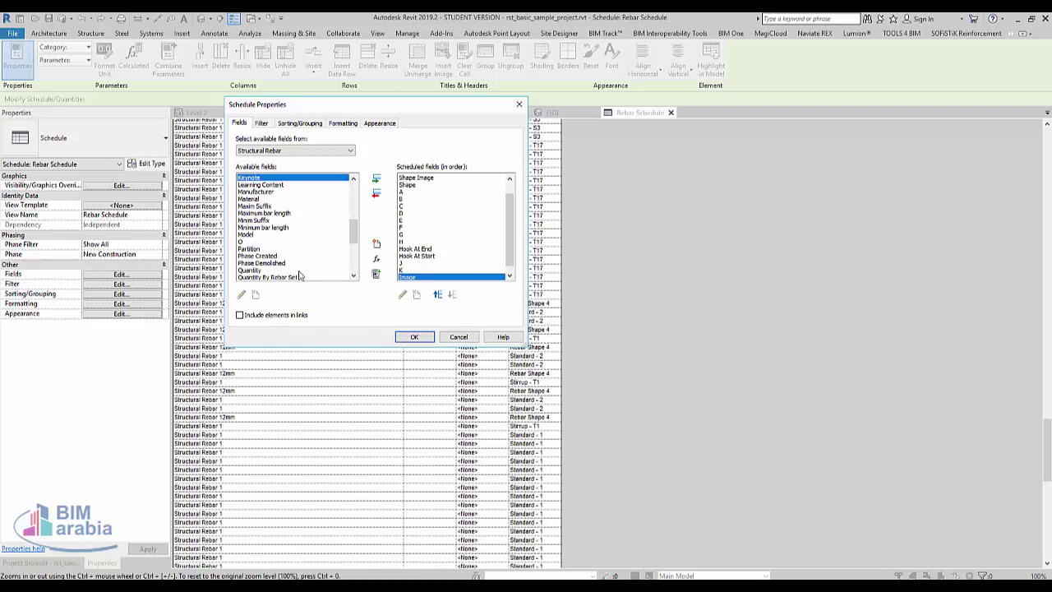
{"action": "scroll", "coordinate": [300, 272], "scroll_direction": "down", "scroll_amount": 1}
{"action": "scroll", "coordinate": [271, 257], "scroll_direction": "down", "scroll_amount": 1}
{"action": "scroll", "coordinate": [273, 257], "scroll_direction": "down", "scroll_amount": 1}
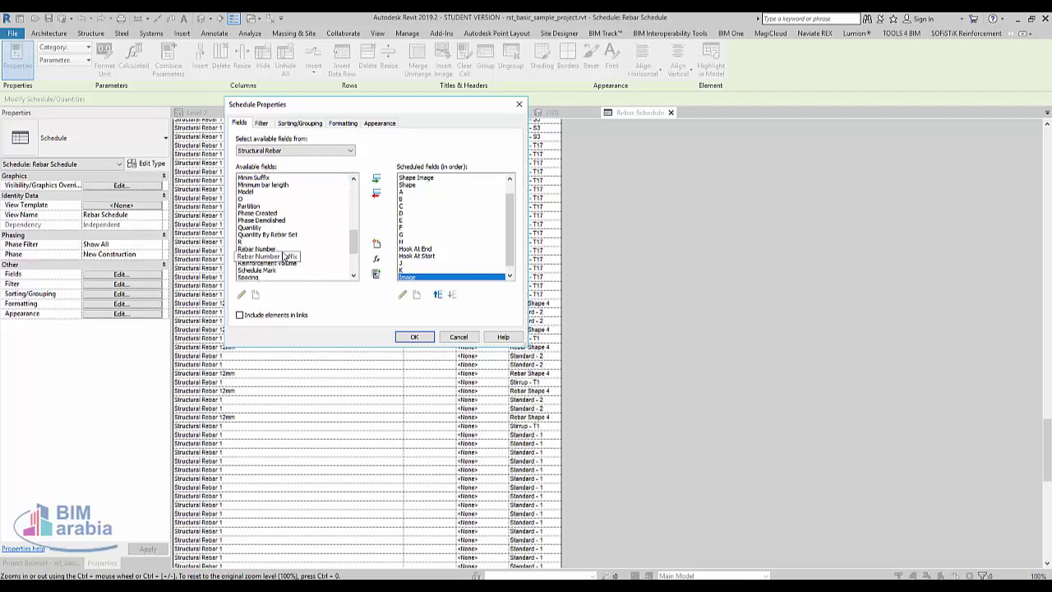
{"action": "scroll", "coordinate": [269, 247], "scroll_direction": "down", "scroll_amount": 1}
{"action": "left_click", "coordinate": [268, 229]}
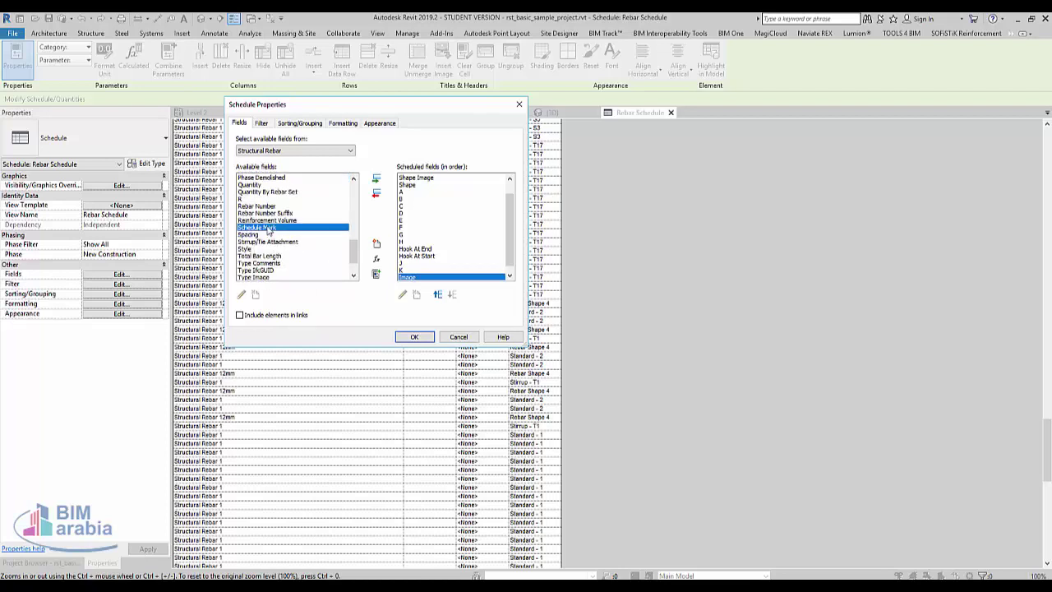
{"action": "double_click", "coordinate": [279, 229]}
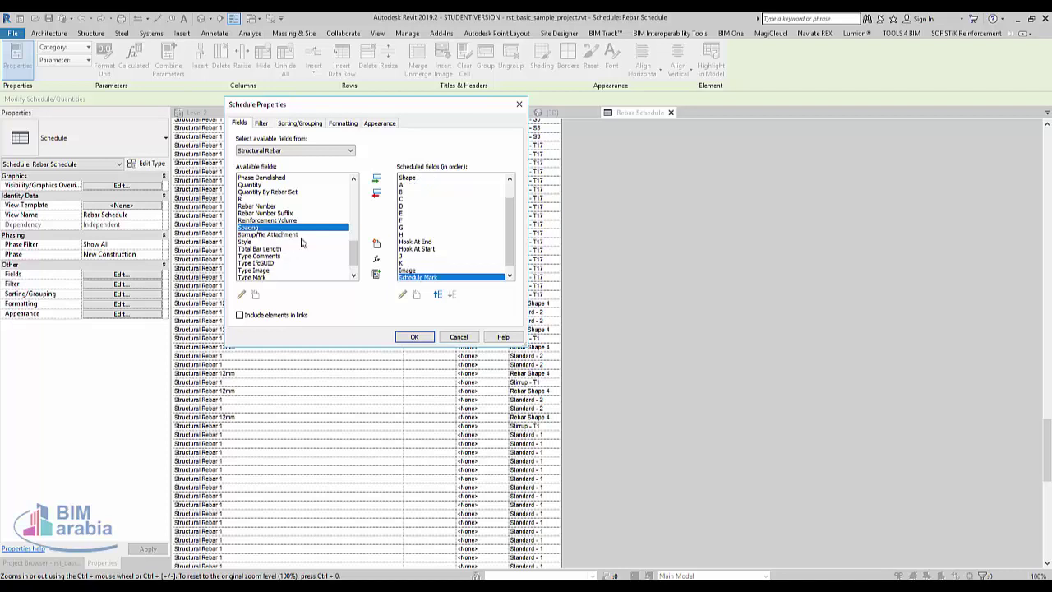
Step: Move Schedule Mark to the first column and apply the field changes
{"action": "left_click", "coordinate": [440, 297]}
{"action": "left_click", "coordinate": [440, 297]}
{"action": "left_click", "coordinate": [440, 298]}
{"action": "left_click", "coordinate": [440, 297]}
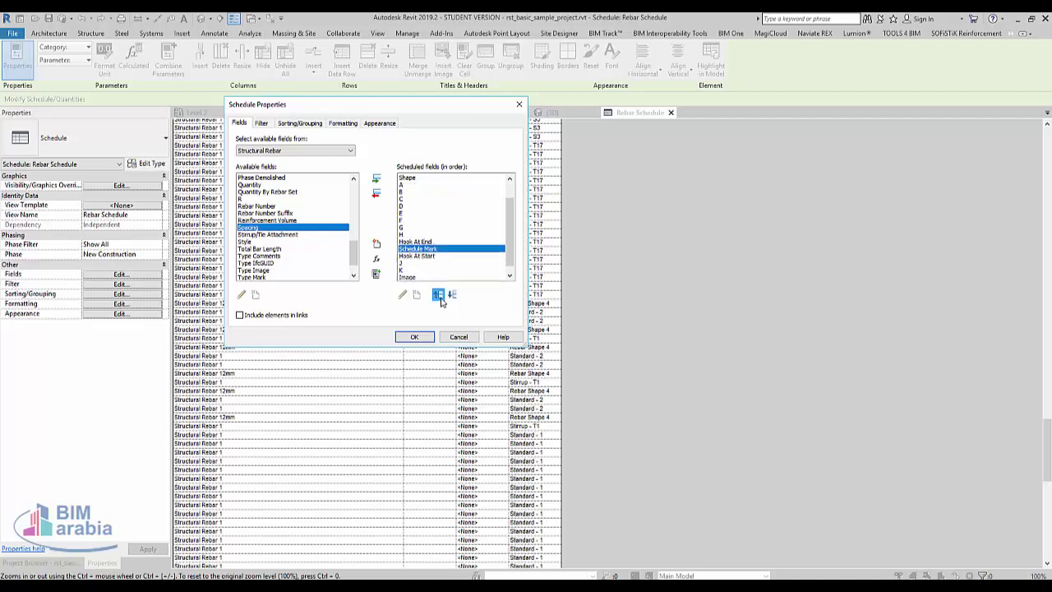
{"action": "left_click", "coordinate": [440, 298]}
{"action": "left_click", "coordinate": [440, 298]}
{"action": "left_click", "coordinate": [439, 297]}
{"action": "left_click", "coordinate": [440, 297]}
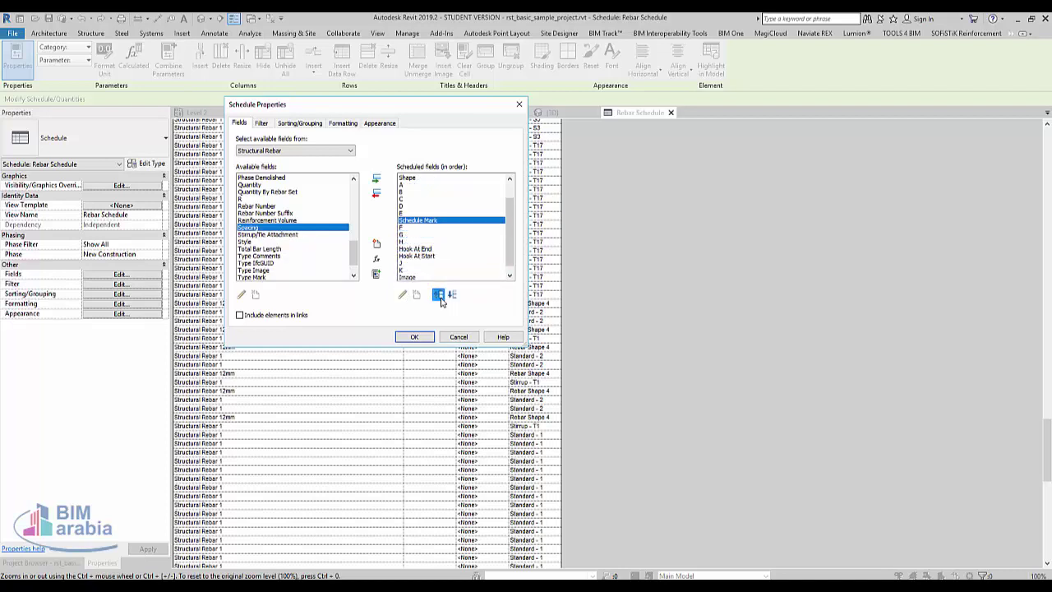
{"action": "left_click", "coordinate": [440, 297]}
{"action": "left_click", "coordinate": [439, 297]}
{"action": "left_click", "coordinate": [440, 297]}
{"action": "left_click", "coordinate": [440, 298]}
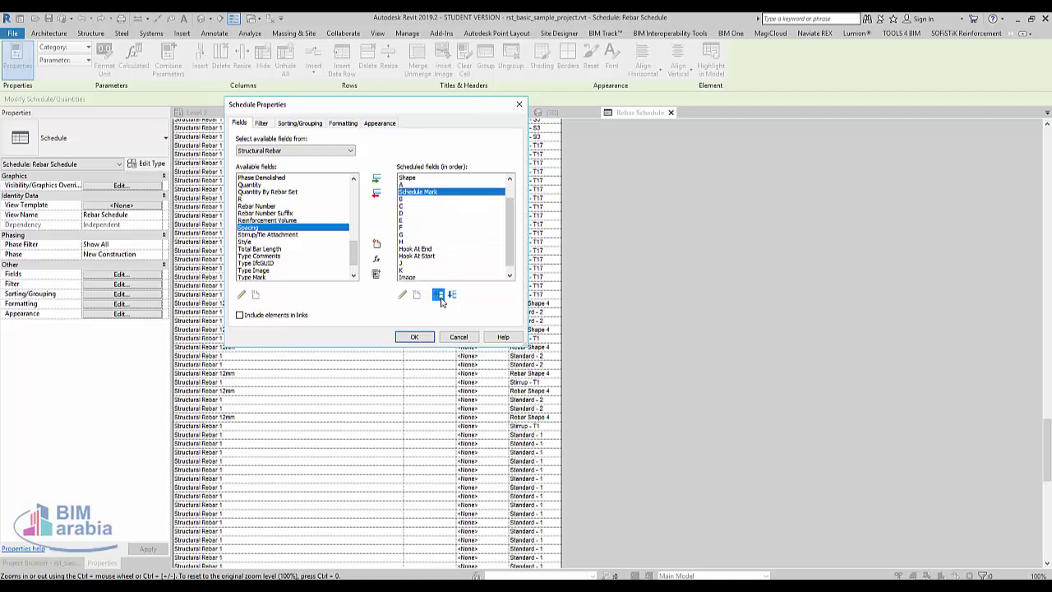
{"action": "left_click", "coordinate": [439, 297]}
{"action": "left_click", "coordinate": [440, 297]}
{"action": "left_click", "coordinate": [440, 298]}
{"action": "left_click", "coordinate": [440, 298]}
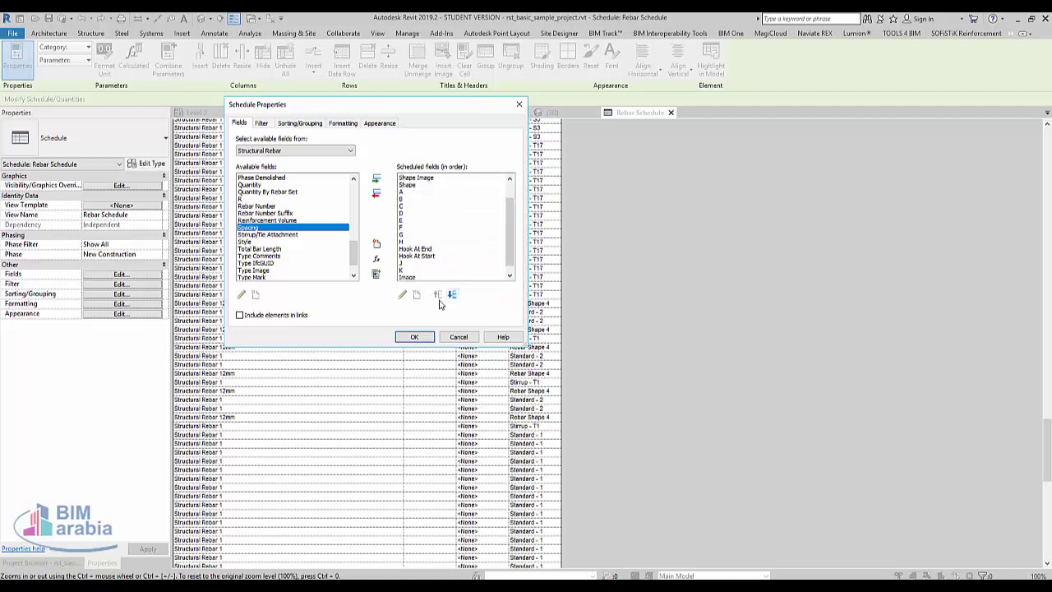
{"action": "left_click", "coordinate": [416, 338]}
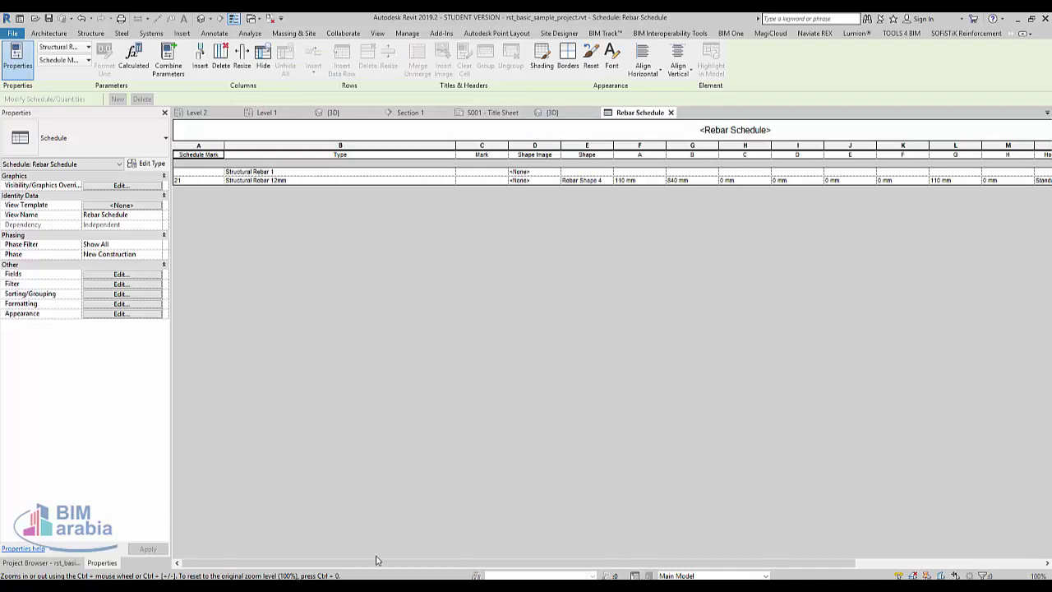
{"action": "left_click_drag", "start_coordinate": [377, 561], "coordinate": [625, 555]}
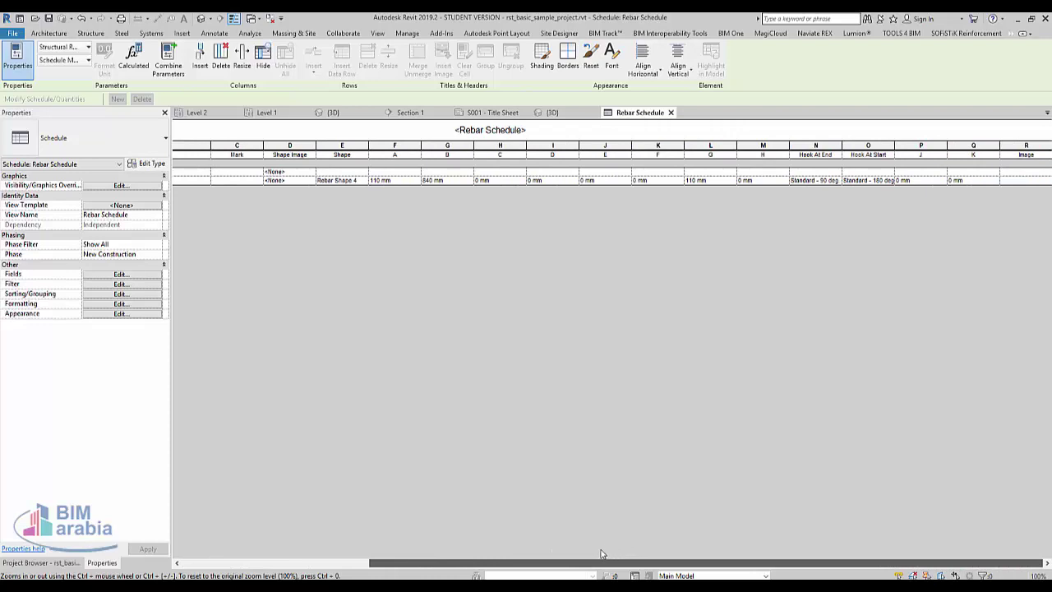
{"action": "left_click_drag", "start_coordinate": [598, 553], "coordinate": [360, 549]}
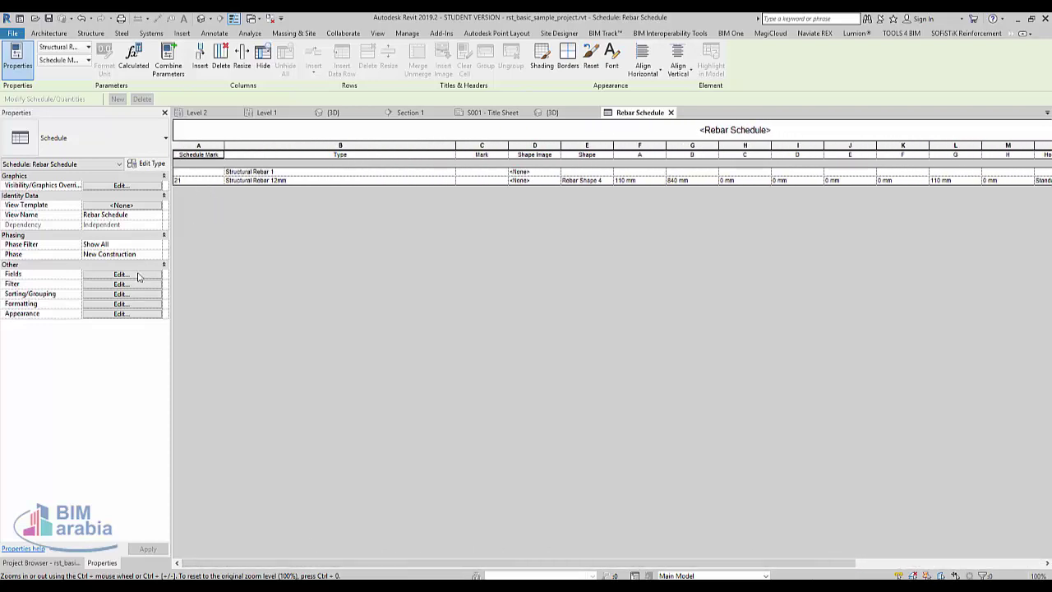
{"action": "left_click", "coordinate": [140, 286]}
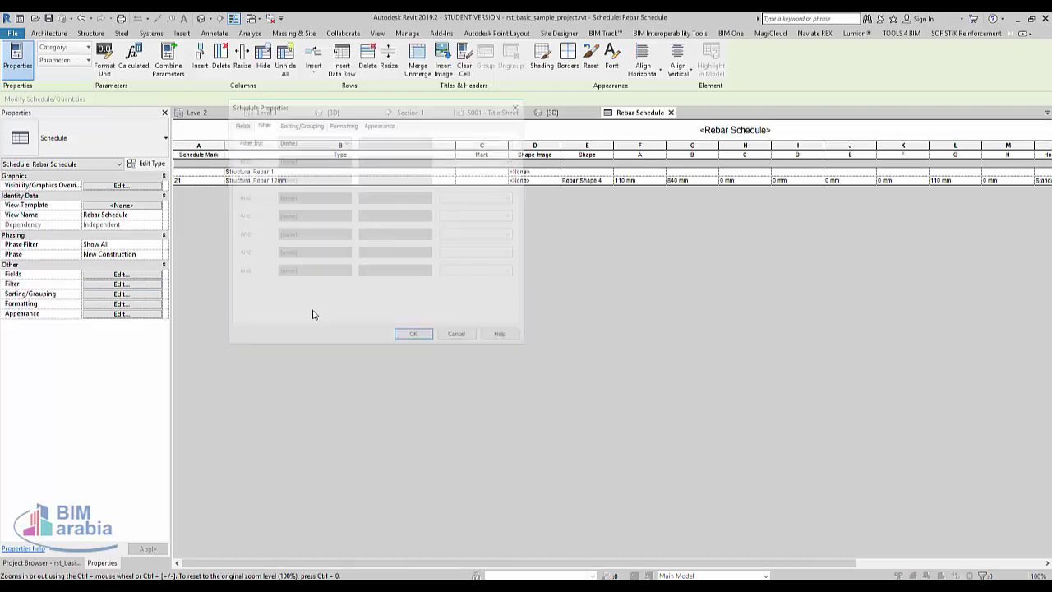
{"action": "left_click", "coordinate": [348, 125]}
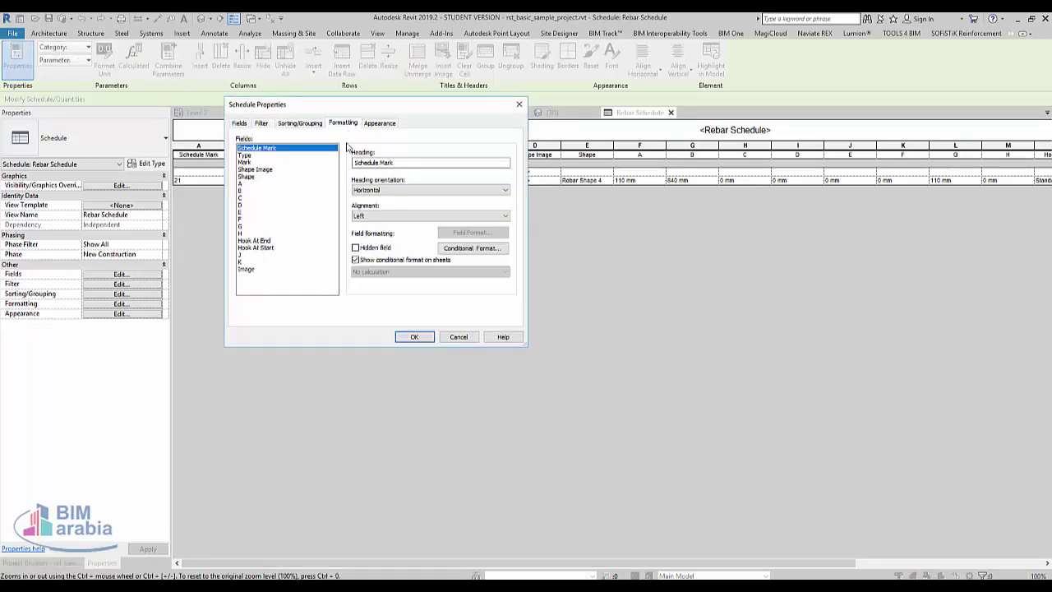
{"action": "left_click", "coordinate": [240, 262]}
{"action": "left_click", "coordinate": [378, 273]}
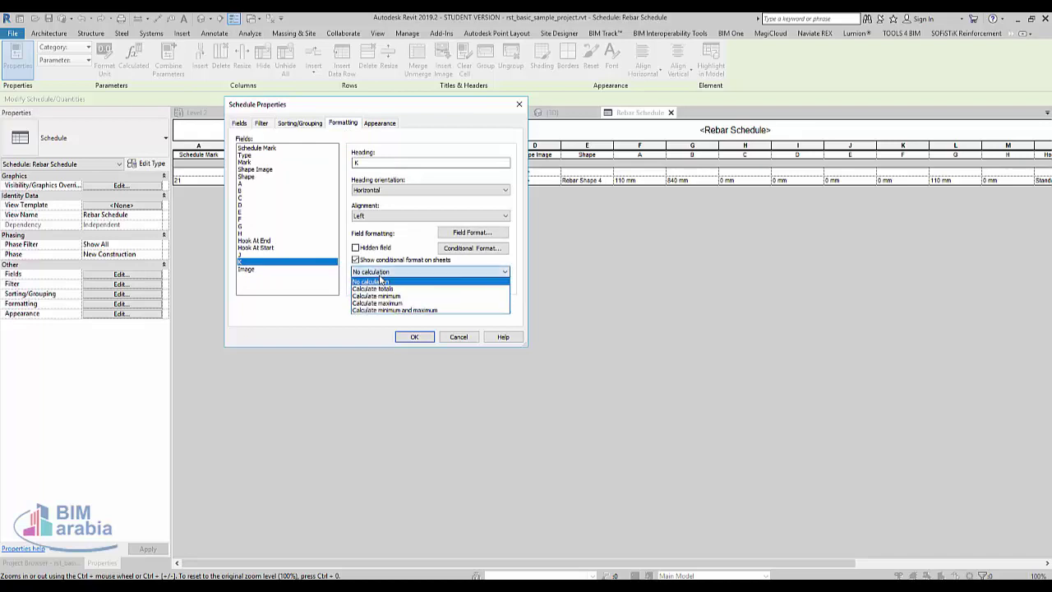
{"action": "left_click", "coordinate": [290, 289]}
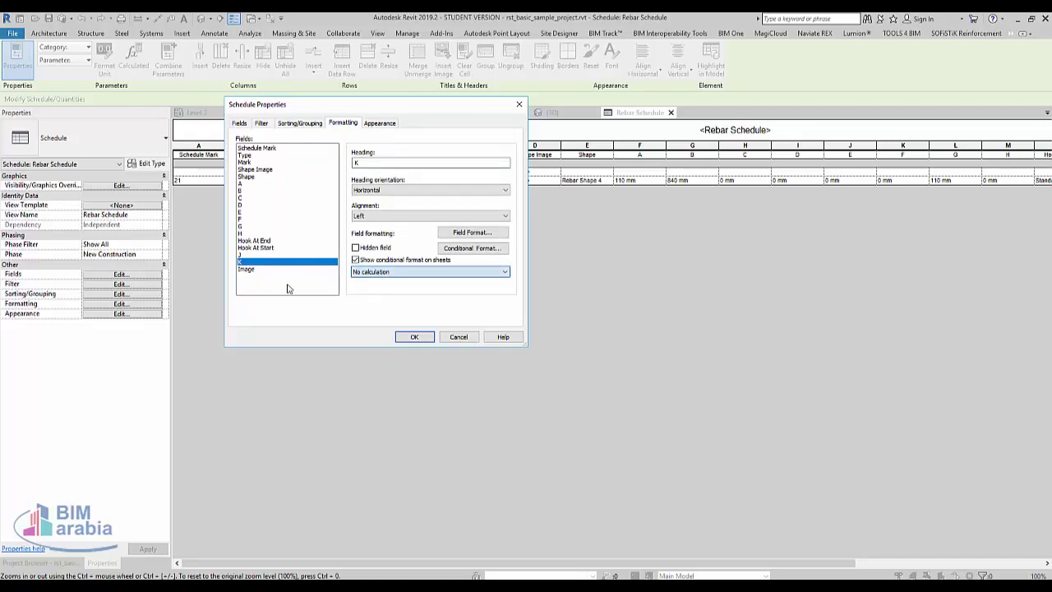
{"action": "left_click", "coordinate": [469, 341]}
{"action": "left_click", "coordinate": [980, 564]}
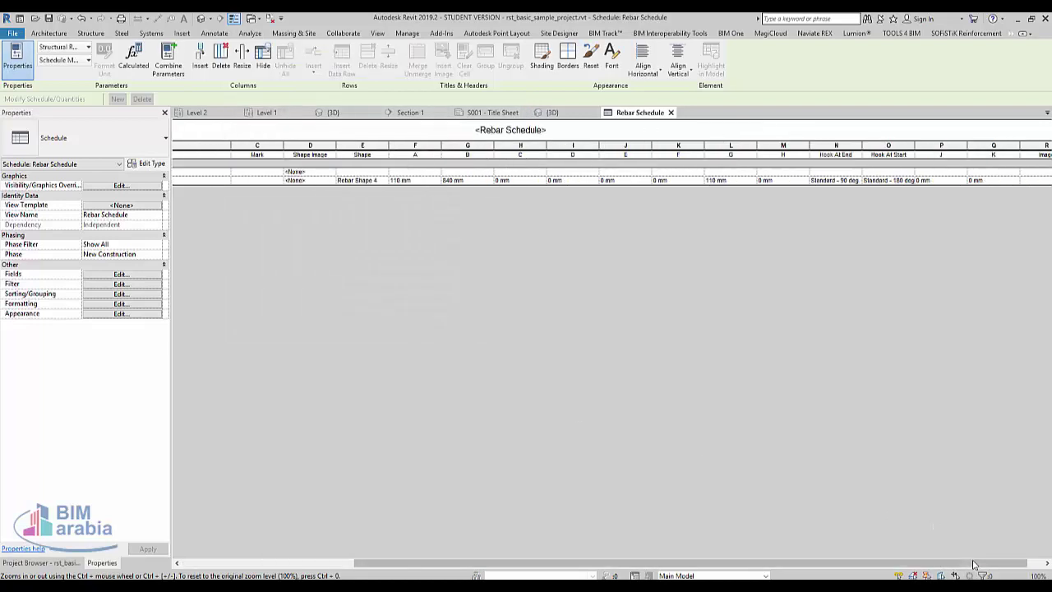
Step: Set the Rebar Shape 4 row's Image cell to the Structure Complete image
{"action": "left_click", "coordinate": [1047, 181]}
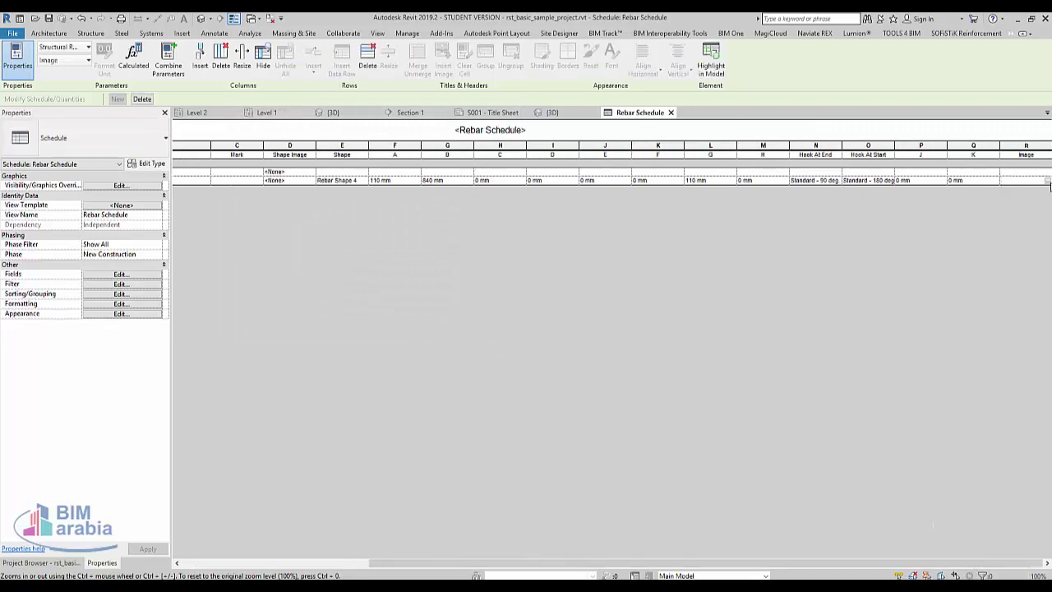
{"action": "left_click", "coordinate": [1047, 181]}
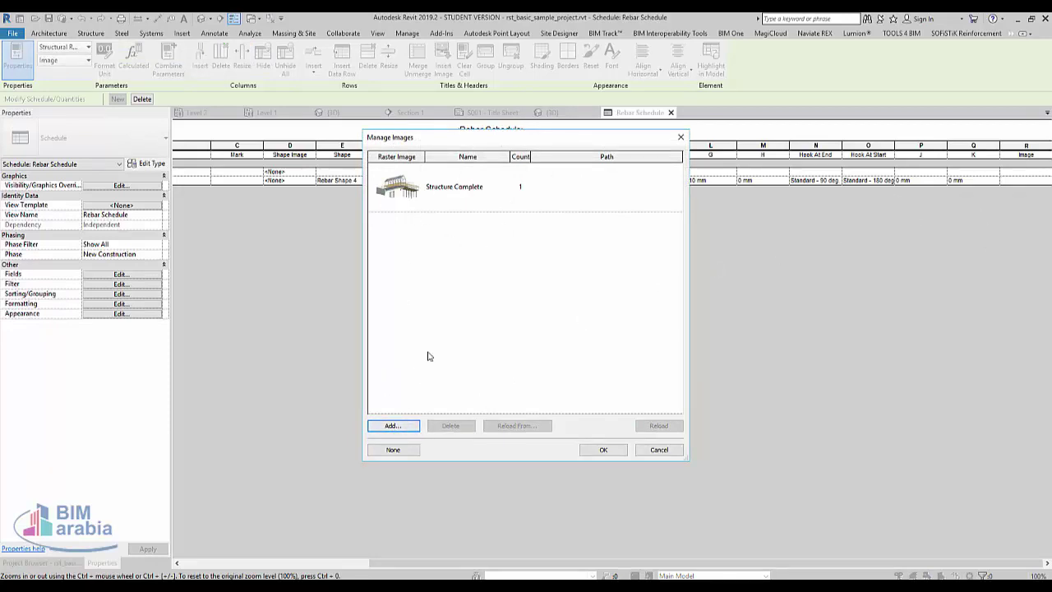
{"action": "left_click", "coordinate": [424, 197]}
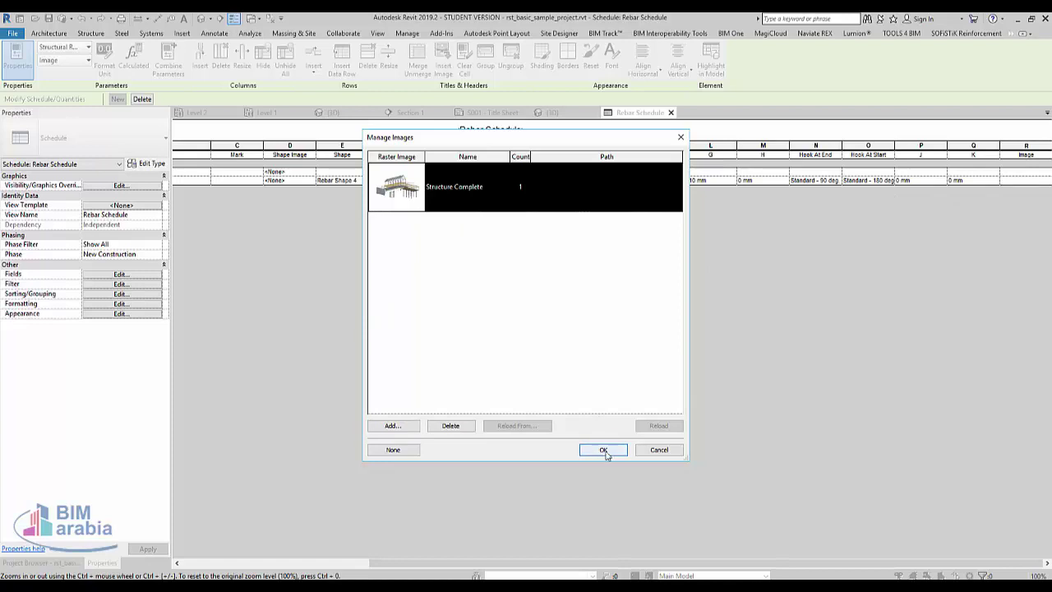
{"action": "left_click", "coordinate": [605, 450]}
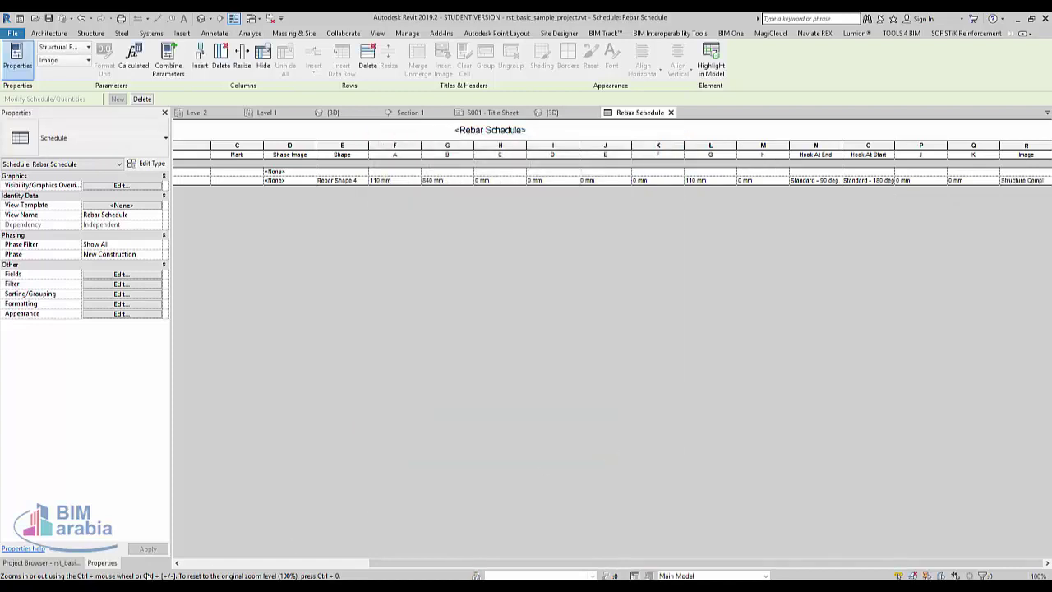
Step: Apply the row image and create new sheet S207 with an A1 metric title block
{"action": "left_click", "coordinate": [51, 564]}
{"action": "scroll", "coordinate": [41, 437], "scroll_direction": "down", "scroll_amount": 1}
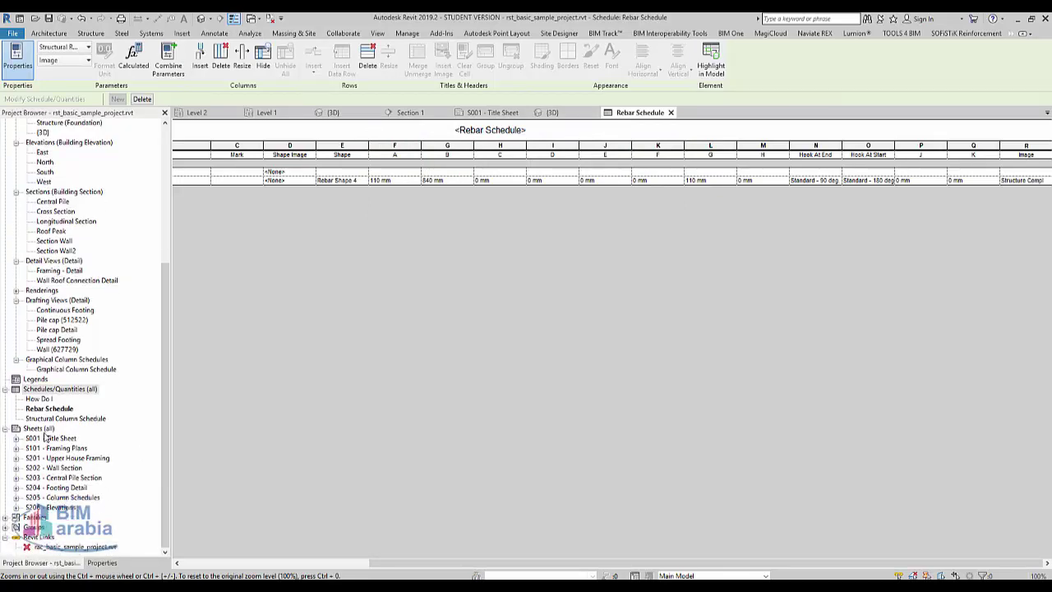
{"action": "right_click", "coordinate": [60, 428]}
{"action": "left_click", "coordinate": [81, 432]}
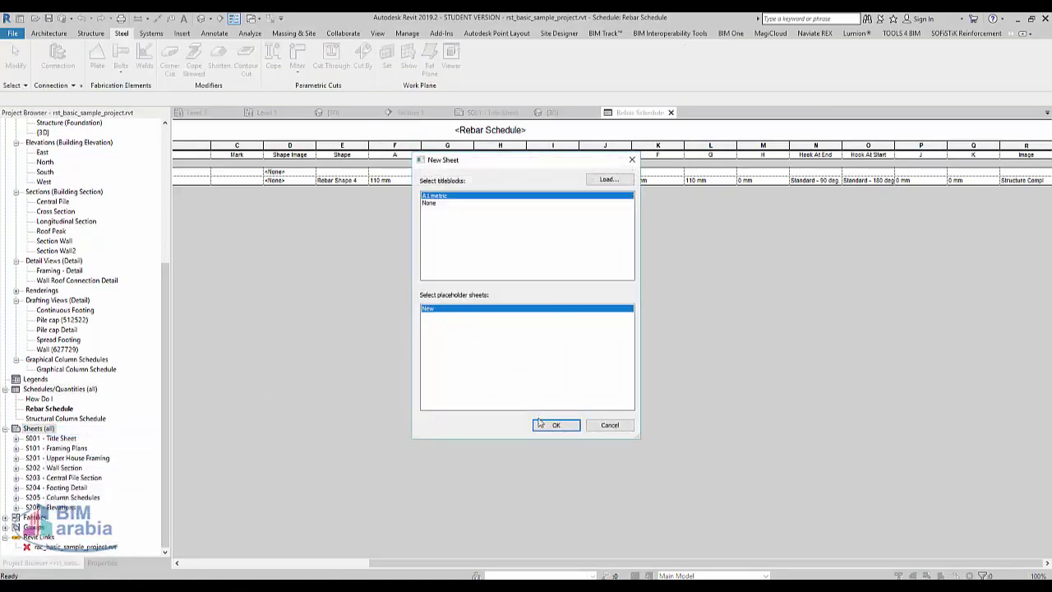
{"action": "left_click", "coordinate": [549, 424]}
Step: Place the Rebar Schedule near the top of sheet S207
{"action": "left_click_drag", "start_coordinate": [47, 408], "coordinate": [573, 247]}
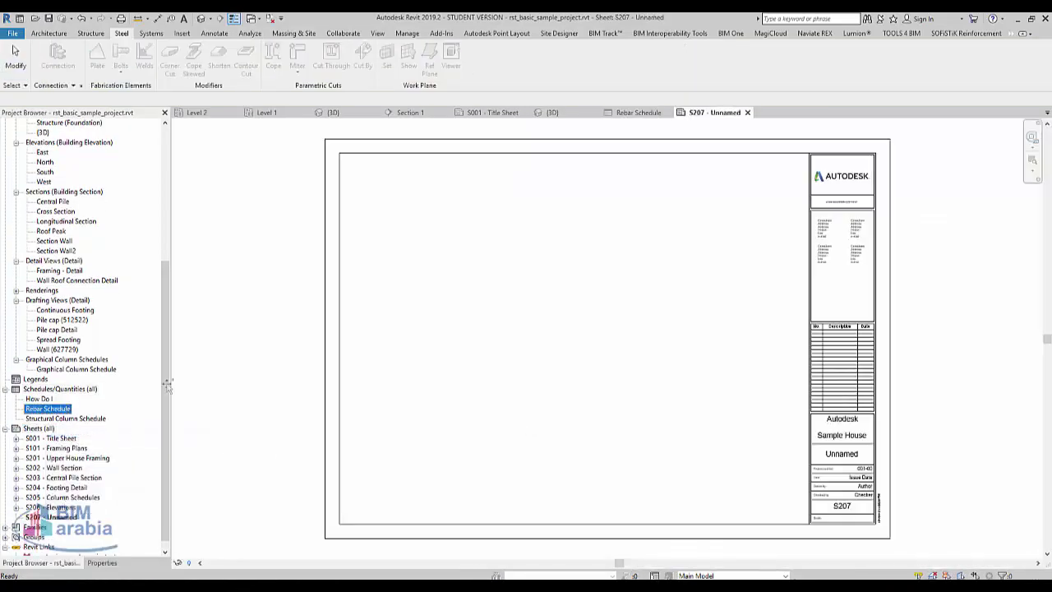
{"action": "left_click", "coordinate": [605, 209]}
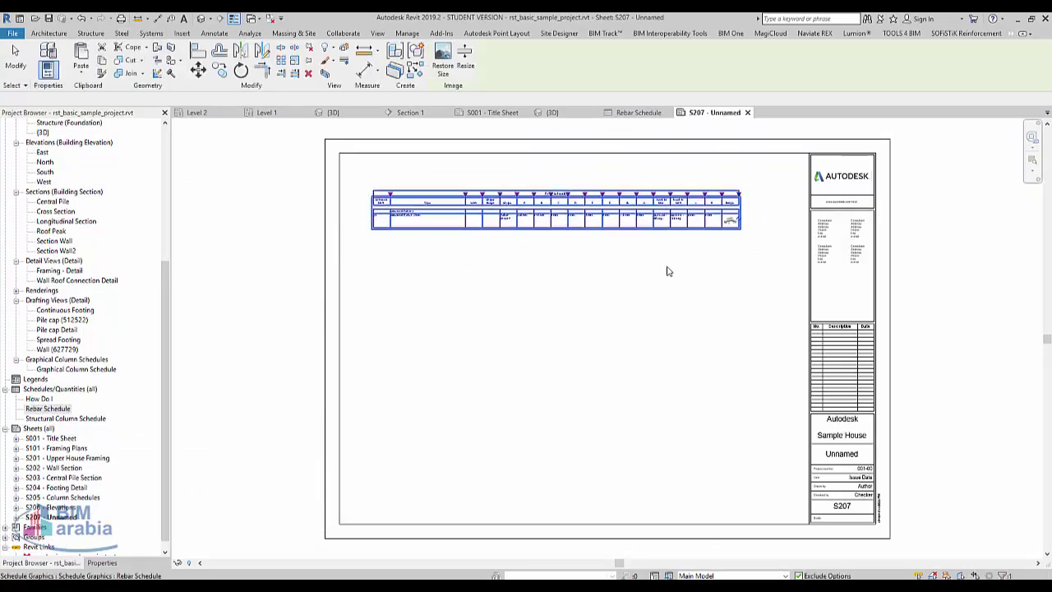
{"action": "scroll", "coordinate": [754, 241], "scroll_direction": "up", "scroll_amount": 5}
{"action": "middle_click_drag", "start_coordinate": [638, 159], "coordinate": [687, 288]}
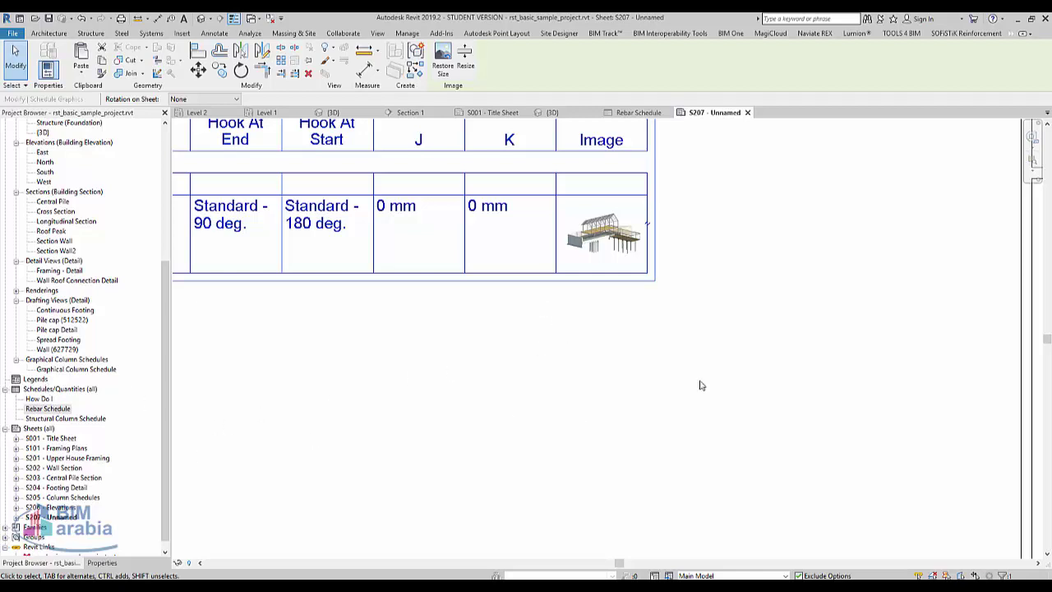
Step: Zoom in and widen the schedule's Hook At Start column on the sheet
{"action": "middle_click_drag", "start_coordinate": [639, 277], "coordinate": [880, 371]}
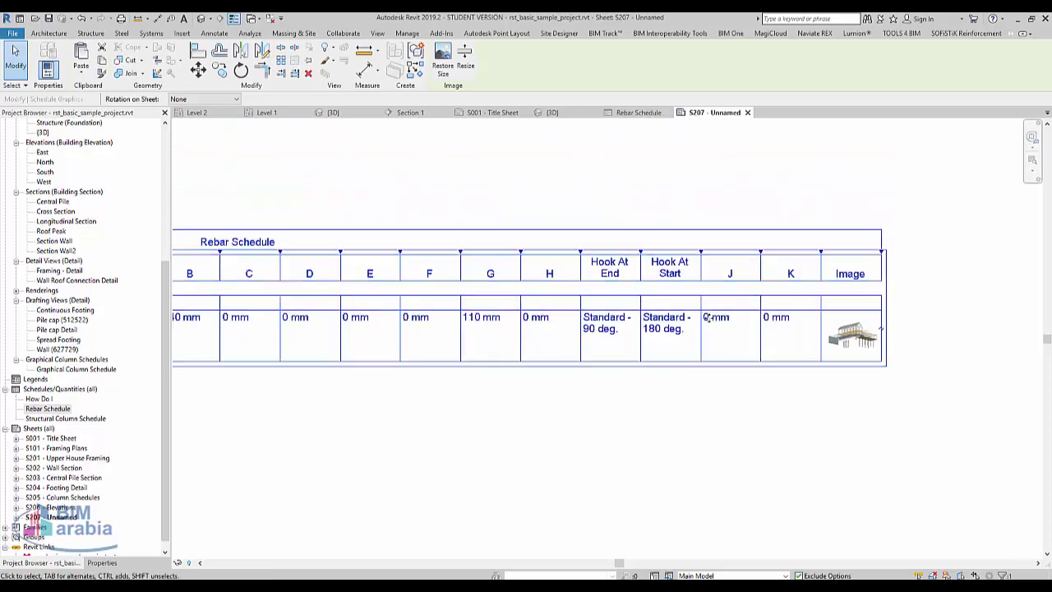
{"action": "scroll", "coordinate": [718, 288], "scroll_direction": "up", "scroll_amount": 2}
{"action": "scroll", "coordinate": [719, 288], "scroll_direction": "up", "scroll_amount": 1}
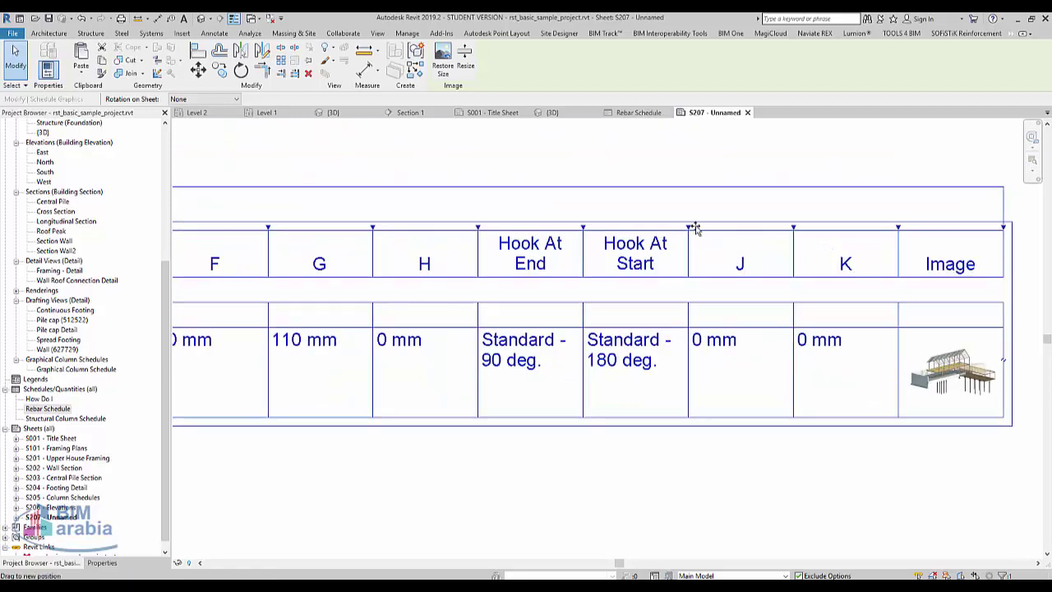
{"action": "left_click_drag", "start_coordinate": [695, 229], "coordinate": [727, 227]}
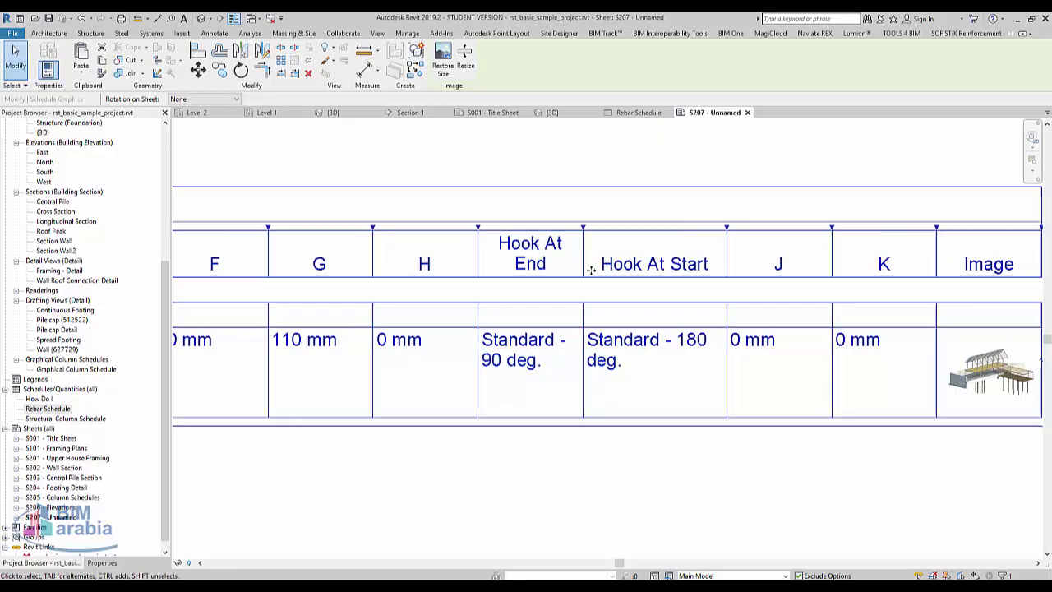
Step: Pan across the placed schedule to check the Type, Mark, Shape and Schedule Mark columns
{"action": "scroll", "coordinate": [666, 308], "scroll_direction": "down", "scroll_amount": 2}
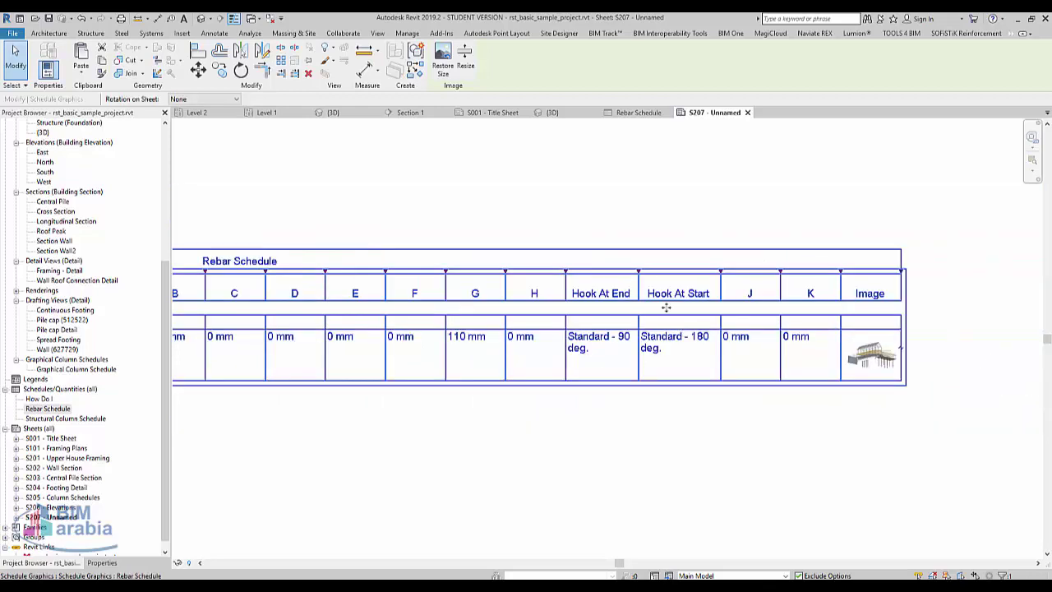
{"action": "middle_click_drag", "start_coordinate": [517, 368], "coordinate": [782, 375]}
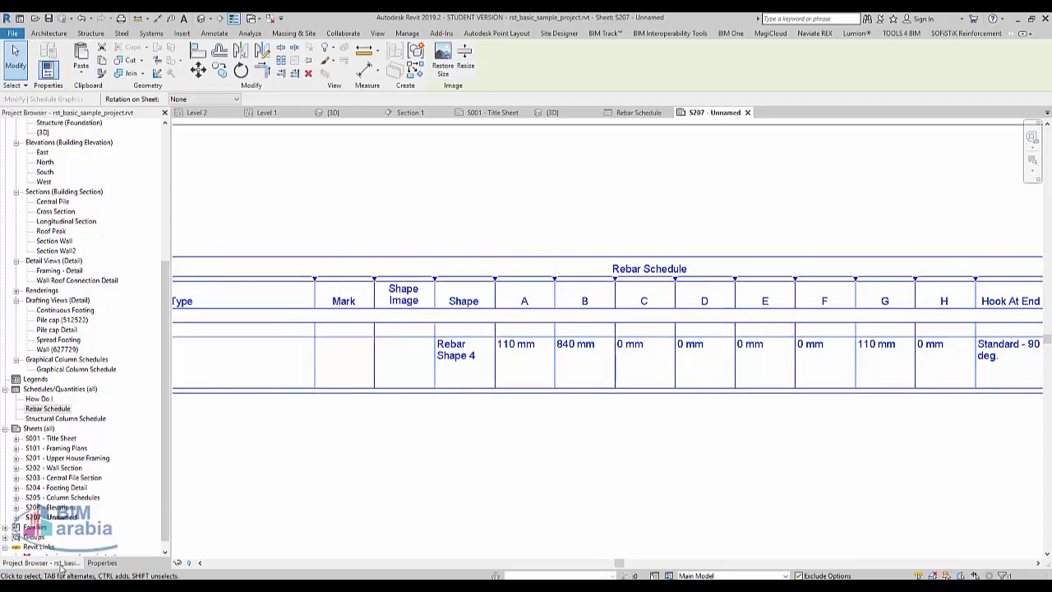
{"action": "middle_click_drag", "start_coordinate": [321, 446], "coordinate": [543, 435]}
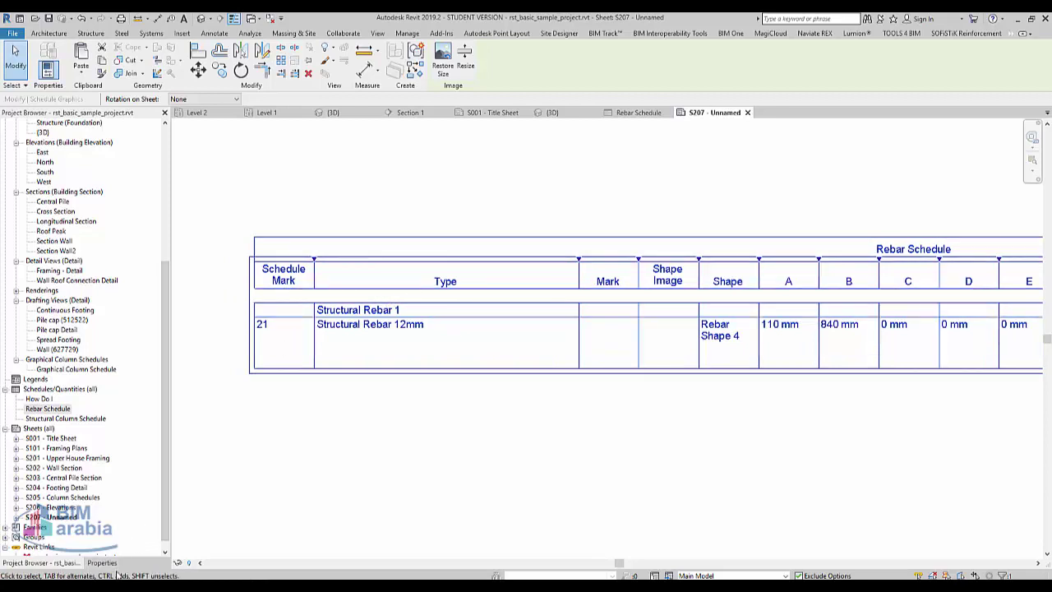
{"action": "left_click", "coordinate": [102, 563]}
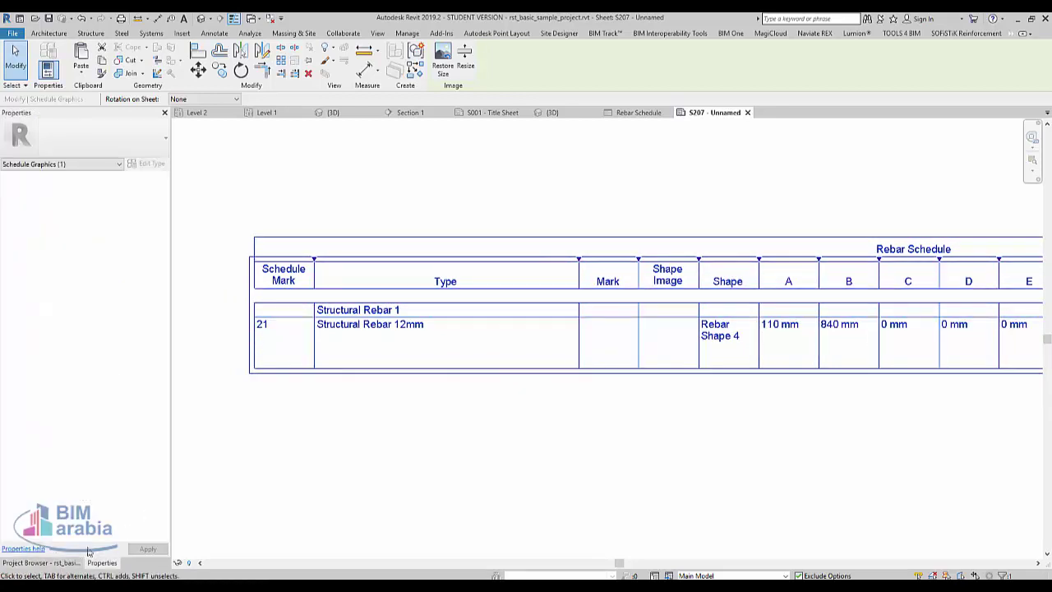